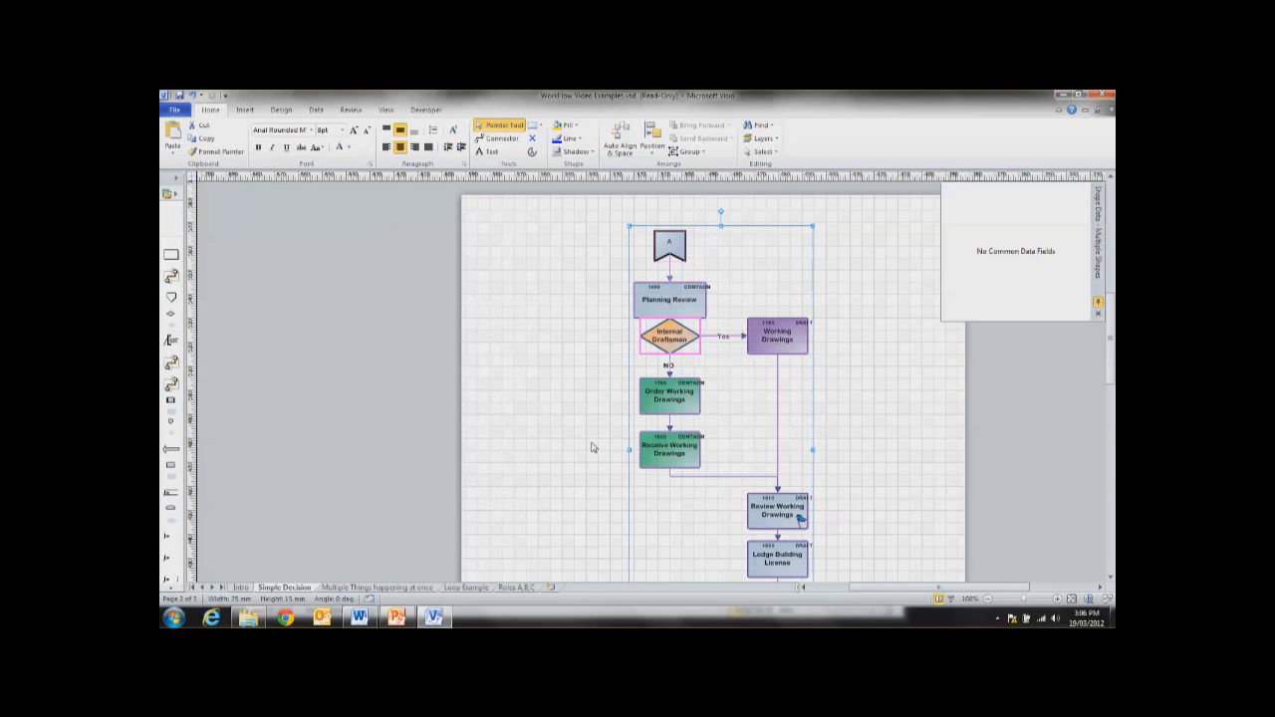
Step: Review the shape data of the Planning Review, Working Drawings, Order Working Drawings, Receive Working Drawings and Review Working Drawings tasks
{"action": "left_click", "coordinate": [593, 312]}
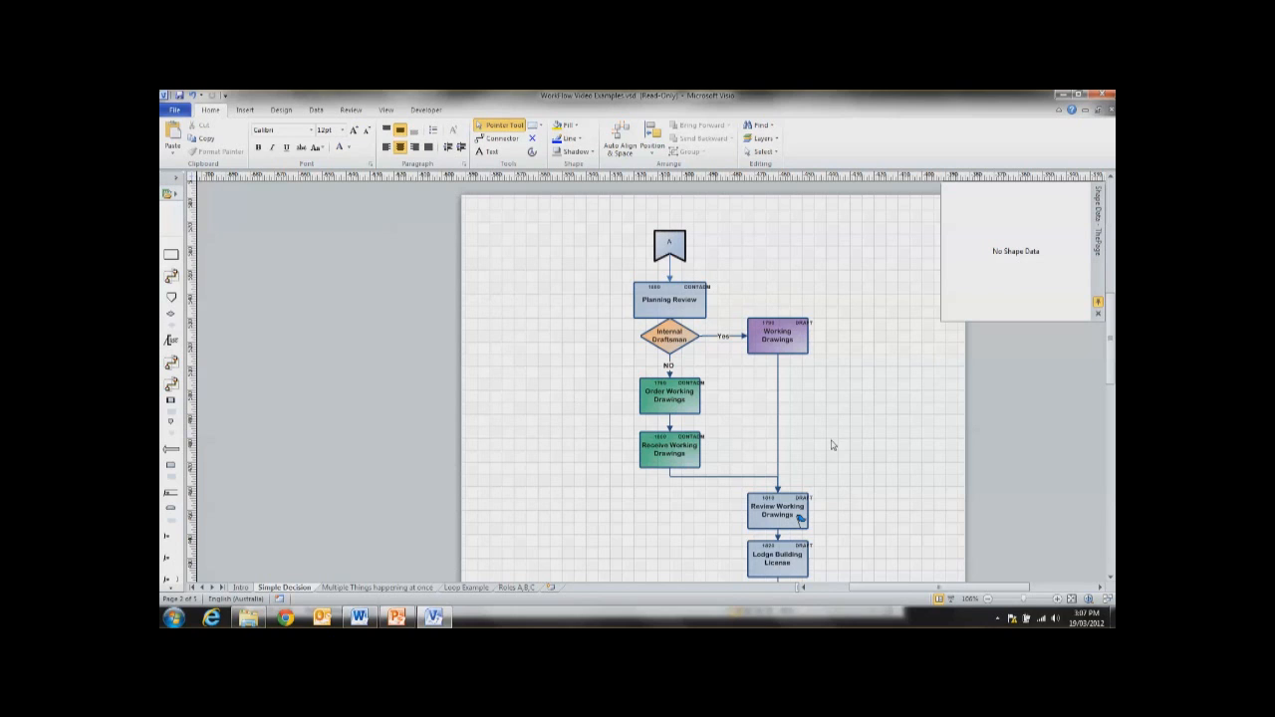
{"action": "scroll", "coordinate": [839, 455], "scroll_direction": "down", "scroll_amount": 1}
{"action": "scroll", "coordinate": [839, 455], "scroll_direction": "up", "scroll_amount": 1}
{"action": "left_click", "coordinate": [673, 302]}
{"action": "left_click", "coordinate": [778, 341]}
{"action": "left_click", "coordinate": [669, 399]}
{"action": "left_click", "coordinate": [683, 454]}
{"action": "left_click", "coordinate": [780, 518]}
{"action": "left_click", "coordinate": [669, 305]}
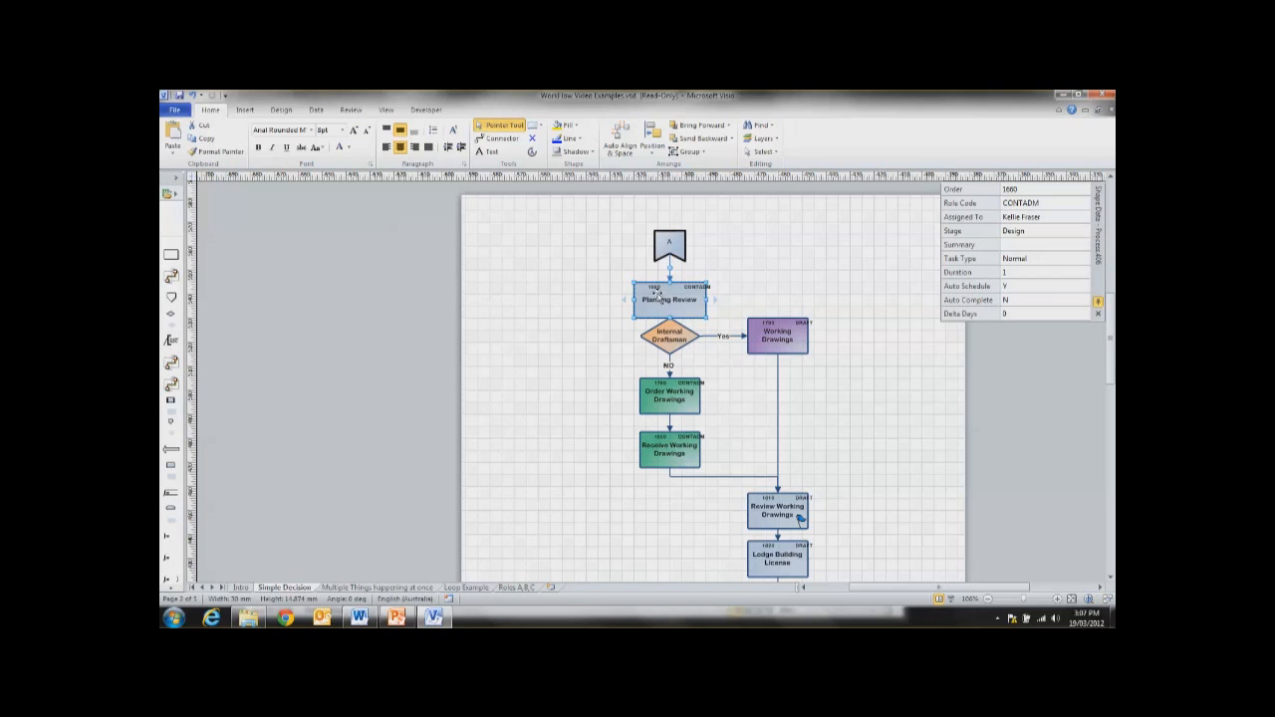
Step: Rename the Planning Review task as "Planning Review 2"
{"action": "key", "text": "Escape"}
{"action": "double_click", "coordinate": [668, 306]}
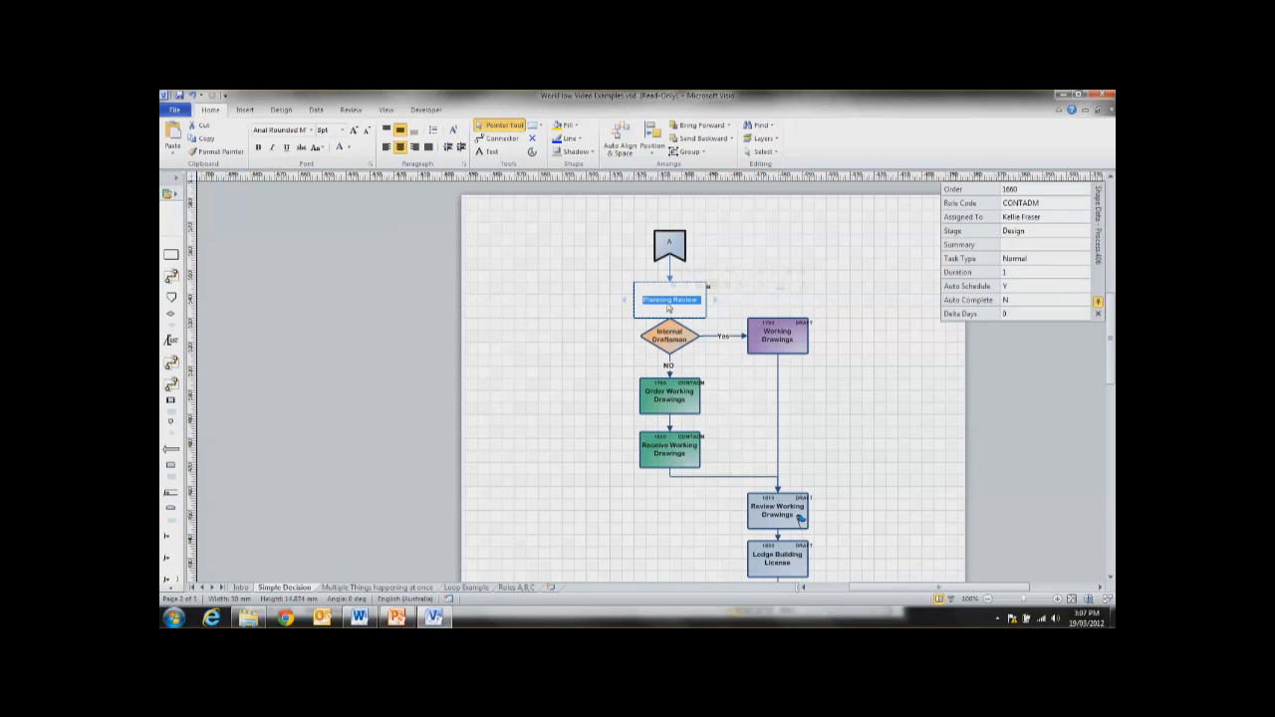
{"action": "type", "text": "Planing Review 2"}
{"action": "left_click", "coordinate": [657, 299]}
{"action": "type", "text": "n"}
{"action": "left_click", "coordinate": [761, 278]}
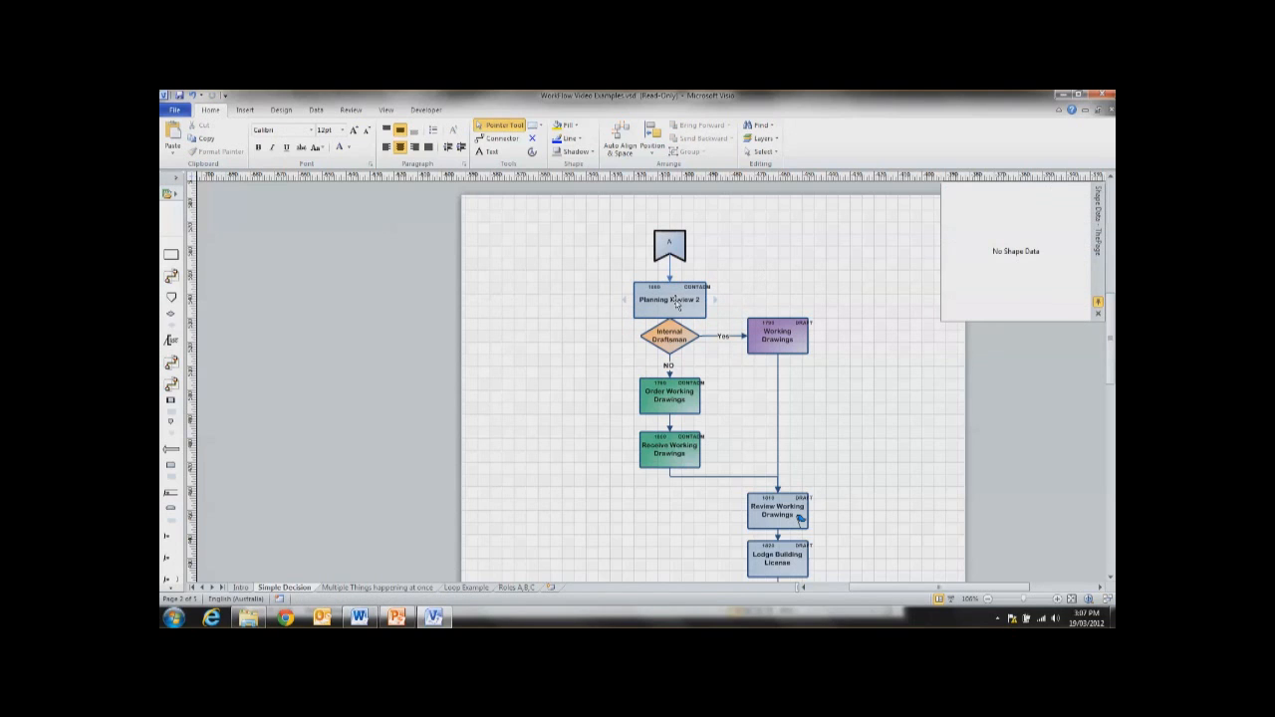
Step: Set the Order value of the Planning Review 2 task to 1666
{"action": "left_click", "coordinate": [679, 312]}
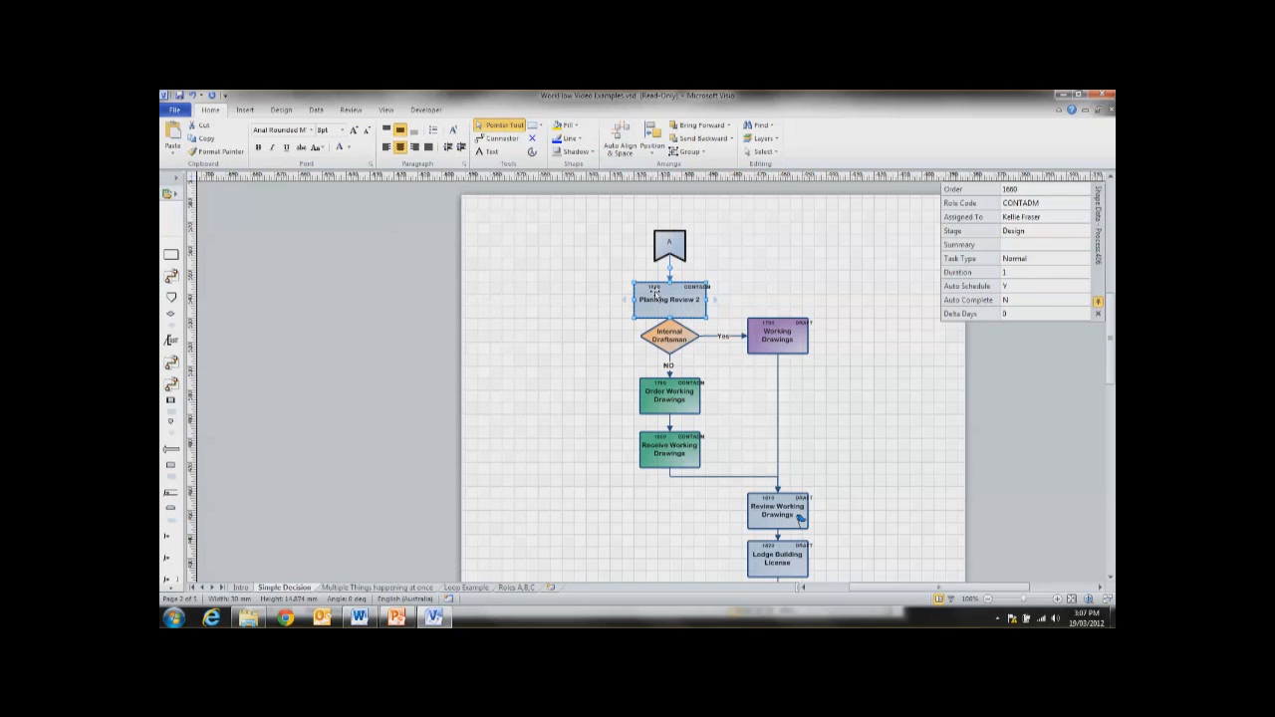
{"action": "left_click", "coordinate": [1020, 190]}
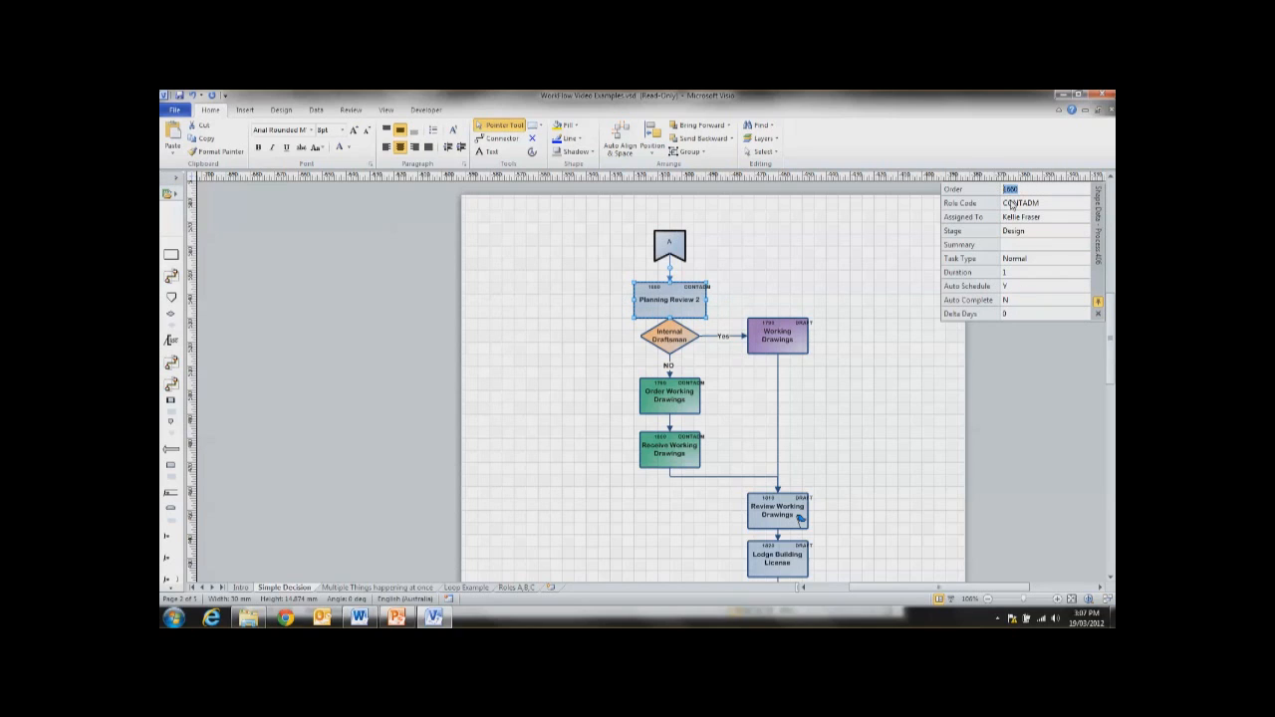
{"action": "type", "text": "1"}
{"action": "left_click", "coordinate": [809, 270]}
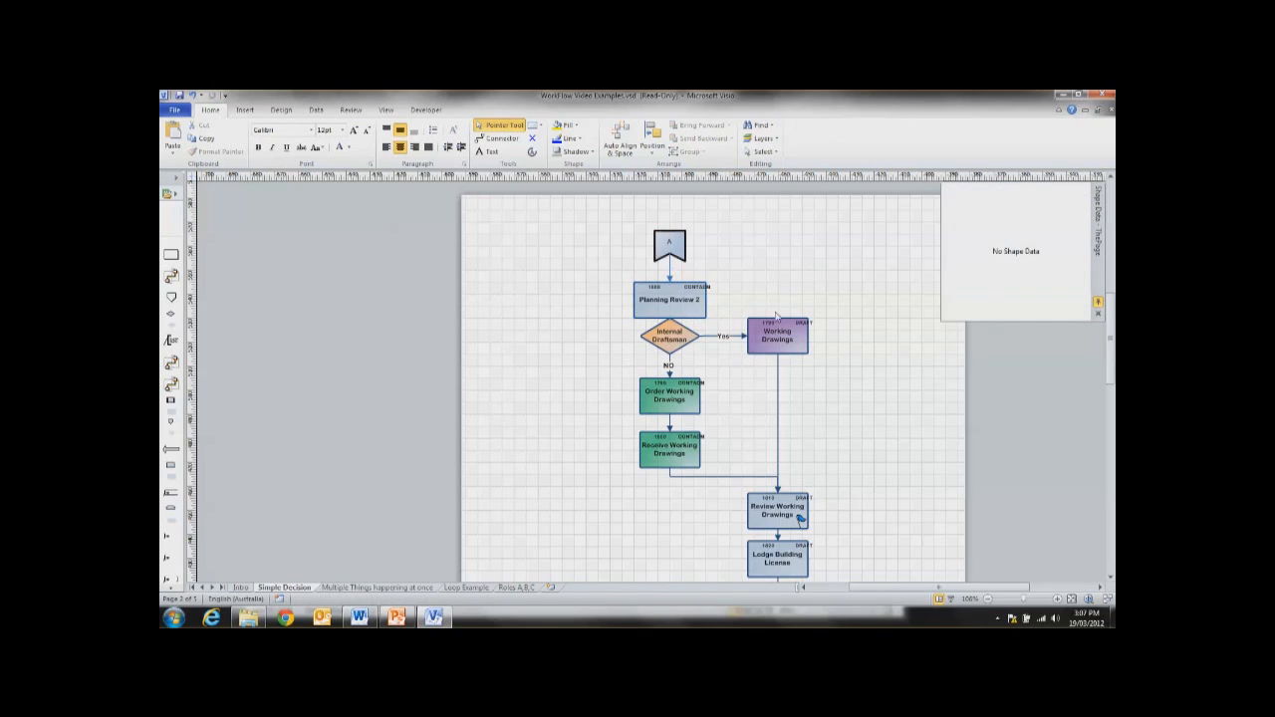
Step: Set the Order value of the Planning Review 2 task back to 1660
{"action": "left_click", "coordinate": [658, 293]}
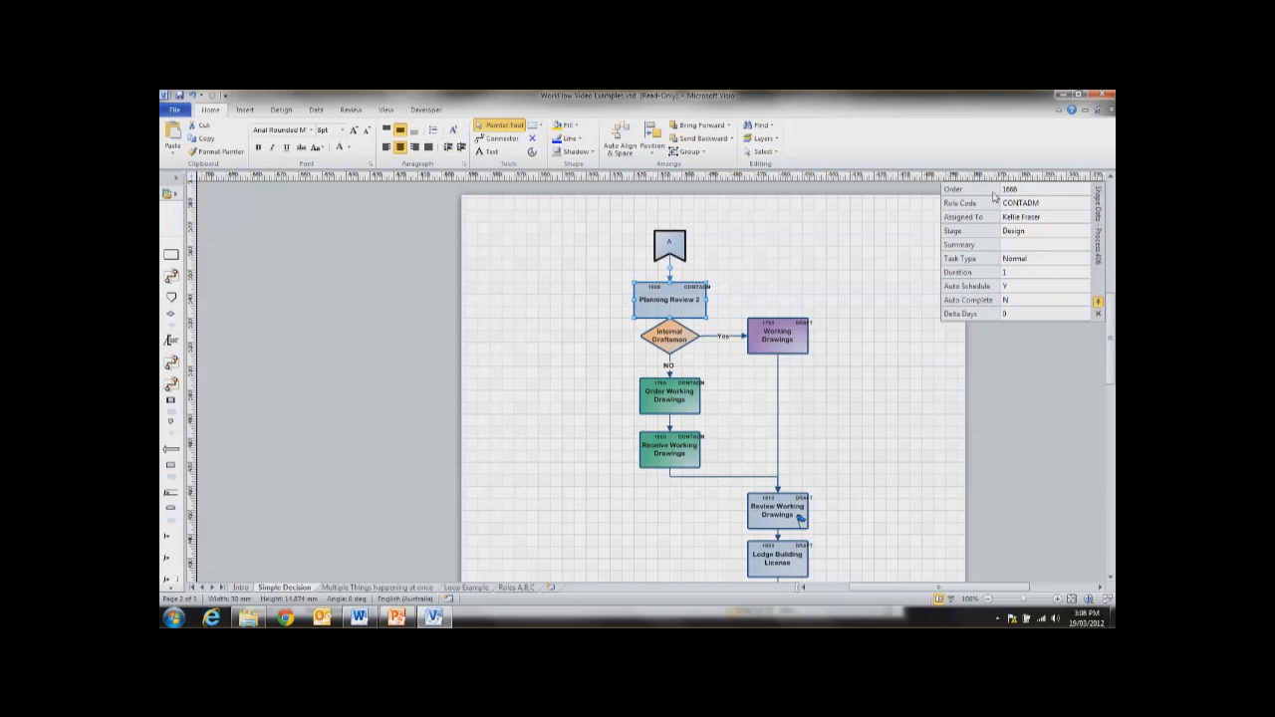
{"action": "left_click", "coordinate": [1014, 189]}
{"action": "type", "text": "1"}
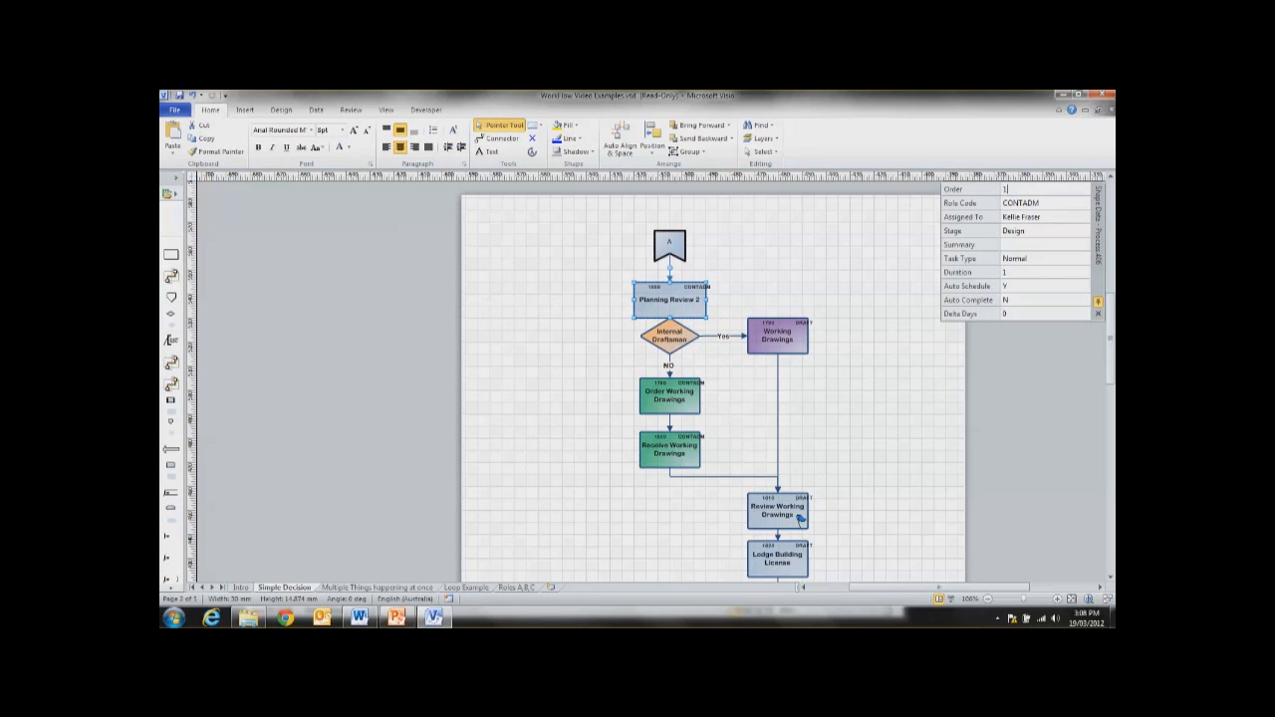
{"action": "left_click", "coordinate": [1045, 203]}
{"action": "left_click", "coordinate": [740, 286]}
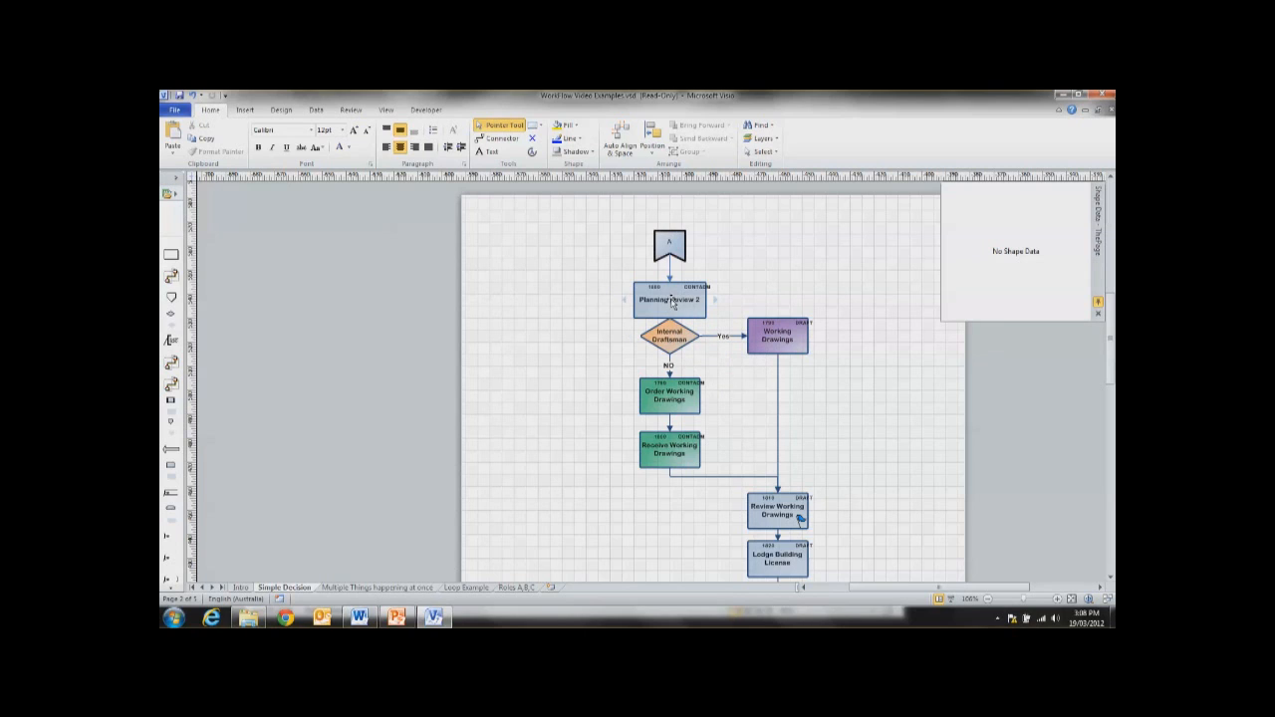
Step: Copy the Planning Review 2 task and place the duplicate in the empty area to the left of the flowchart
{"action": "left_click", "coordinate": [672, 300]}
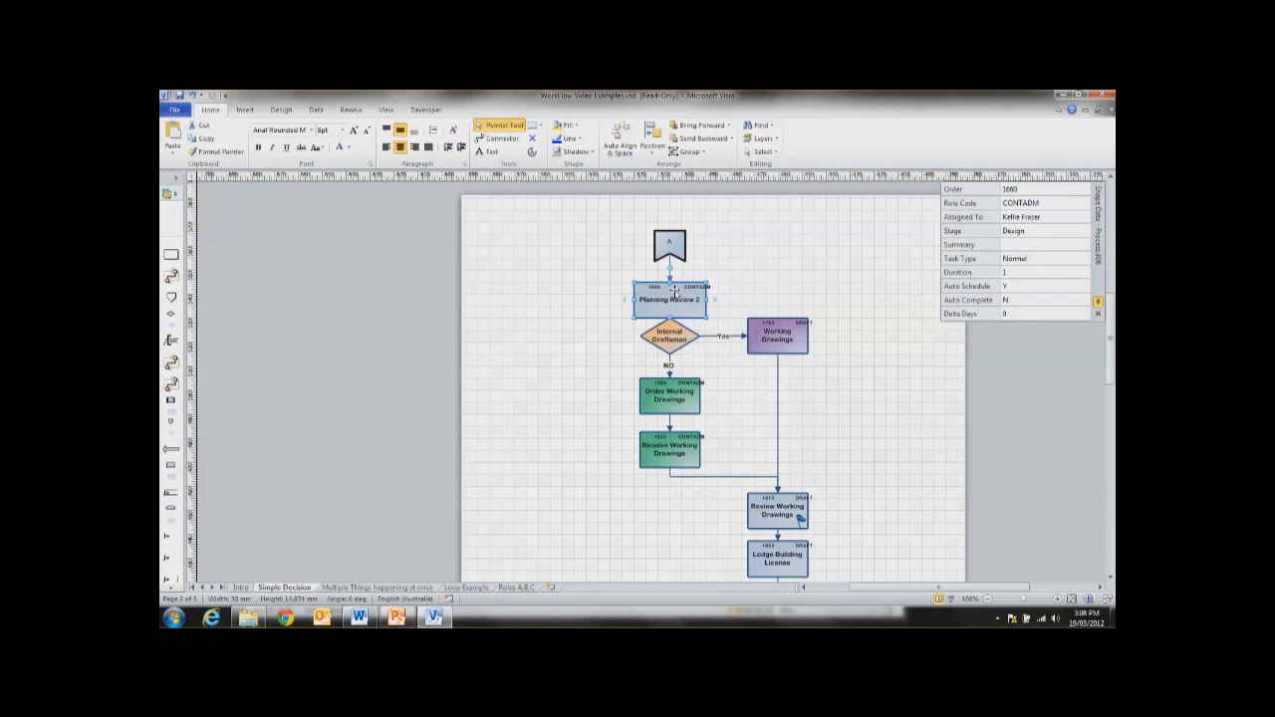
{"action": "right_click", "coordinate": [669, 303]}
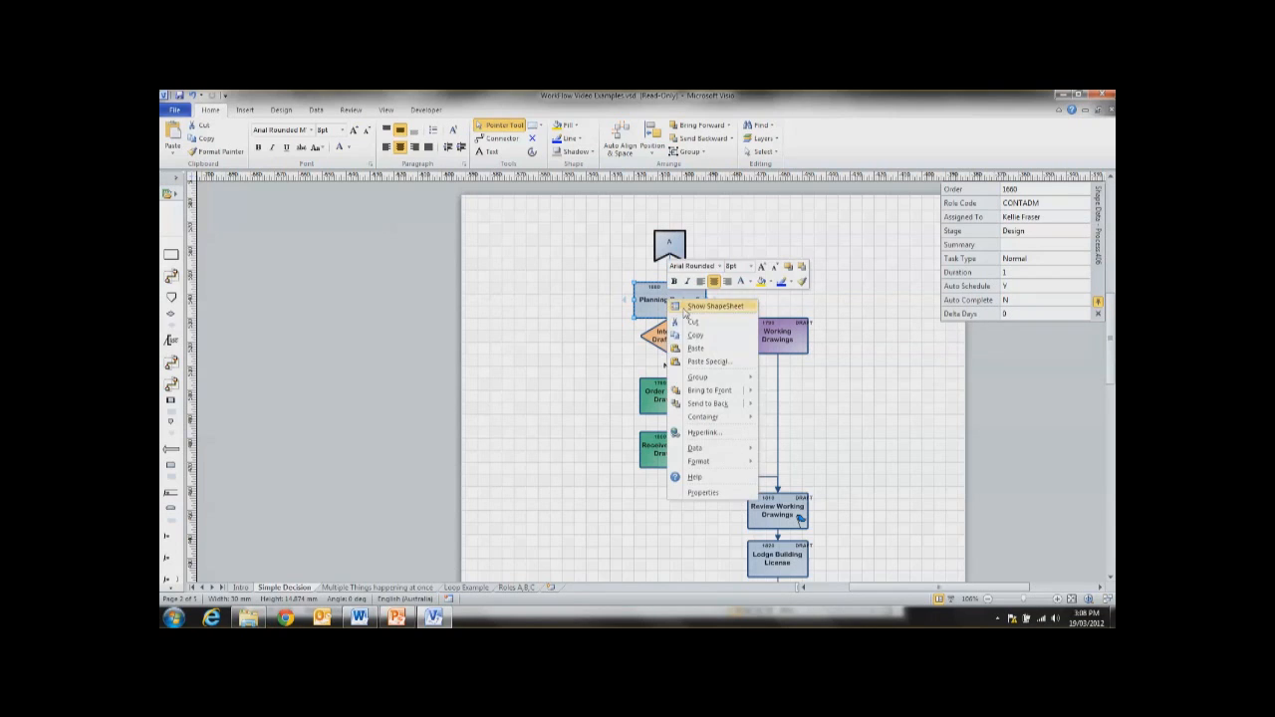
{"action": "left_click", "coordinate": [695, 337]}
{"action": "left_click", "coordinate": [544, 303]}
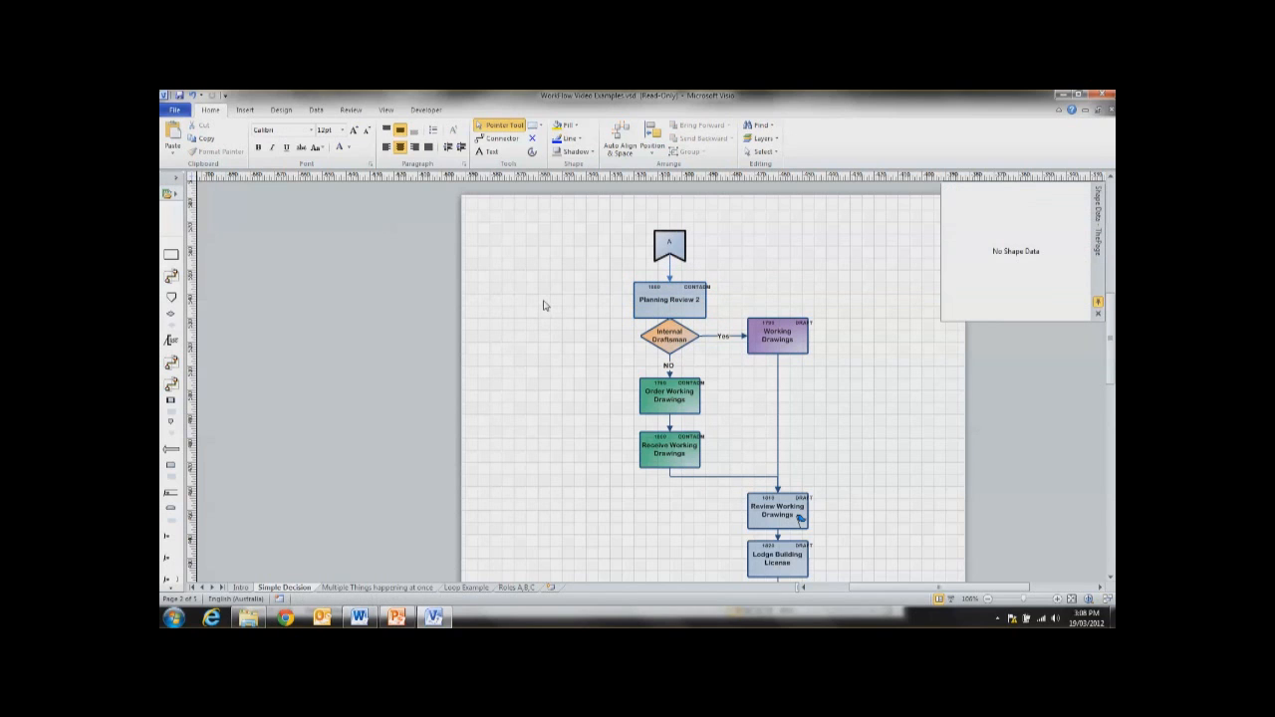
{"action": "right_click", "coordinate": [529, 298]}
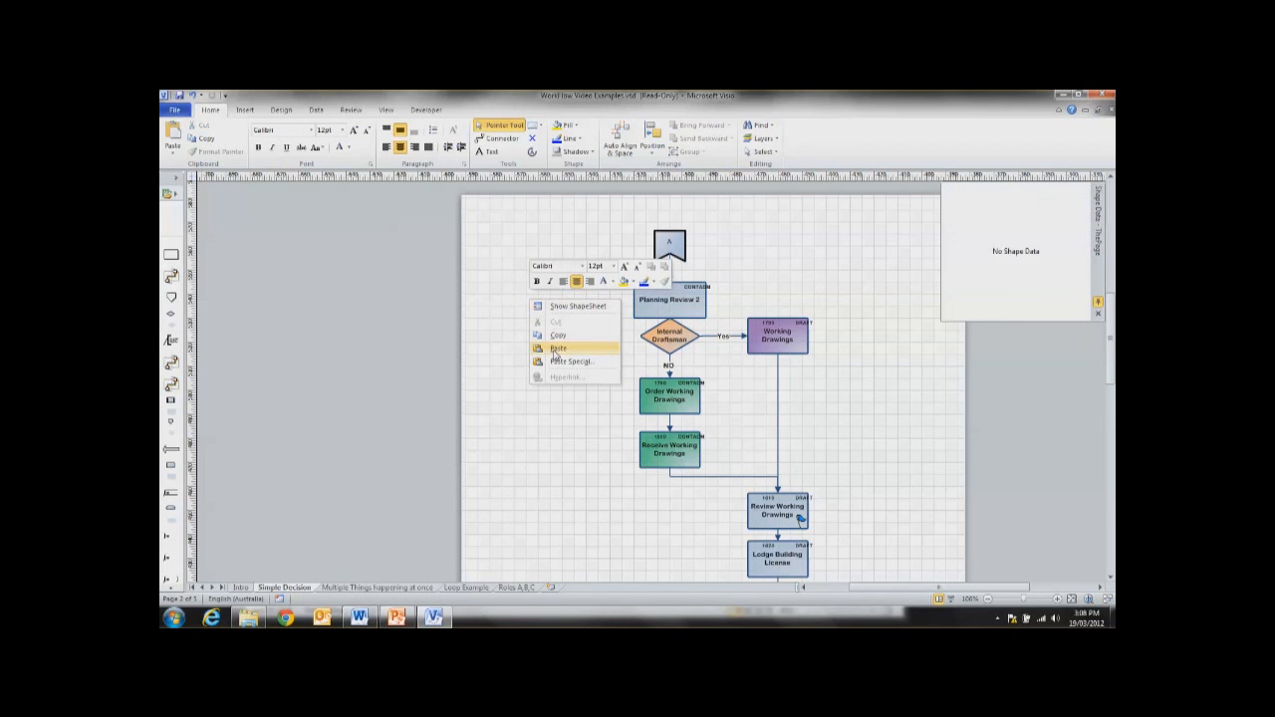
{"action": "left_click", "coordinate": [558, 347]}
{"action": "left_click_drag", "start_coordinate": [543, 309], "coordinate": [543, 326]}
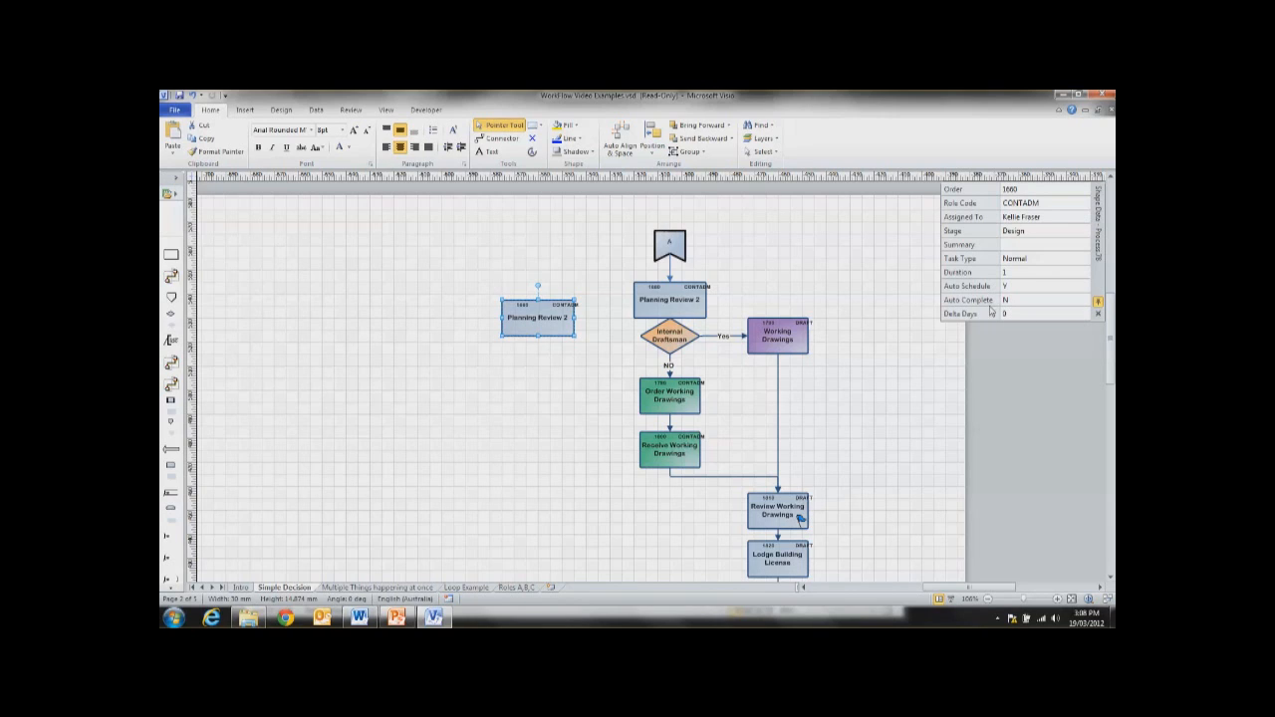
{"action": "left_click_drag", "start_coordinate": [524, 313], "coordinate": [439, 286]}
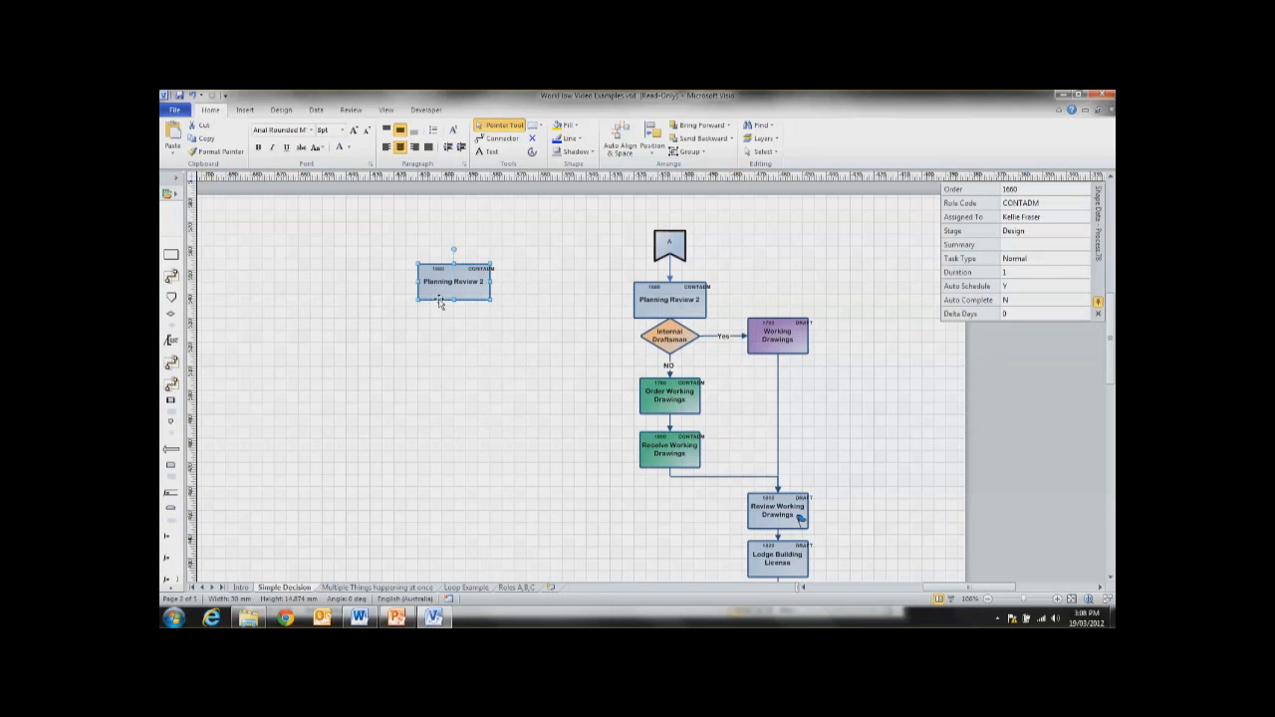
Step: Rename the duplicated Planning Review 2 task as "Create File"
{"action": "left_click", "coordinate": [671, 304]}
{"action": "left_click", "coordinate": [530, 327]}
{"action": "left_click", "coordinate": [447, 281]}
{"action": "double_click", "coordinate": [456, 285]}
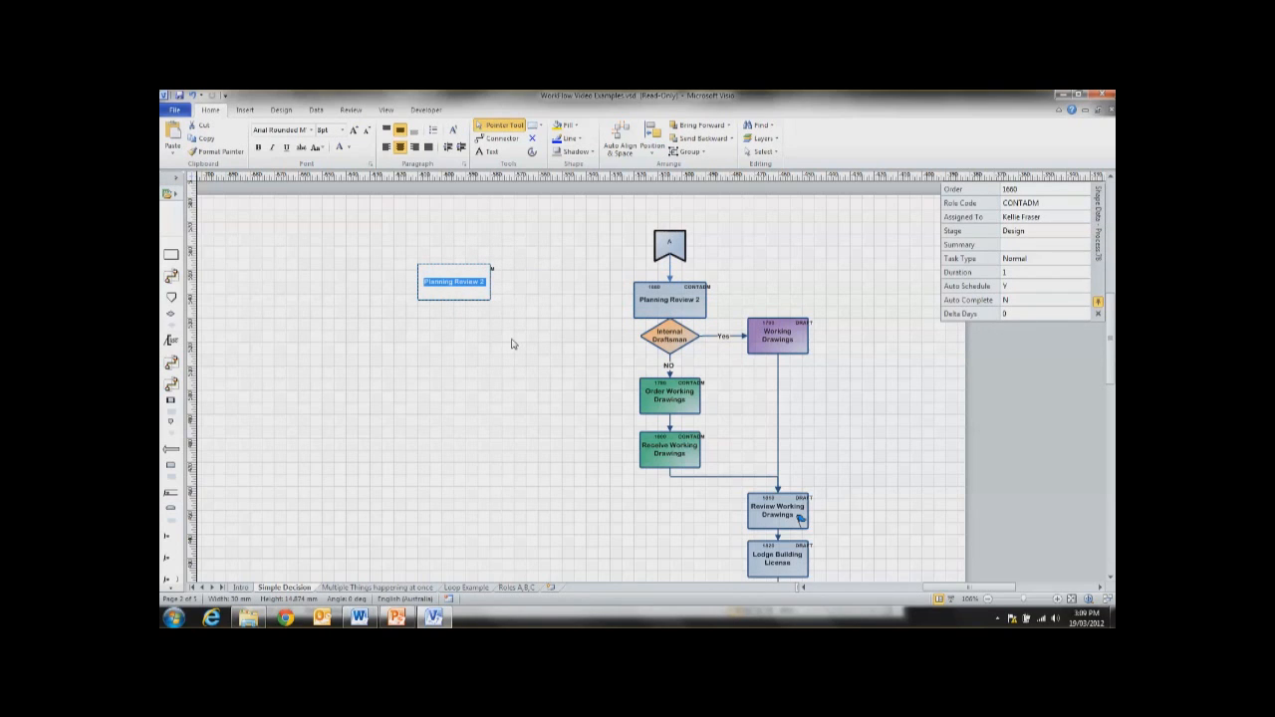
{"action": "key", "text": "Delete"}
{"action": "type", "text": "Create File"}
{"action": "left_click", "coordinate": [492, 338]}
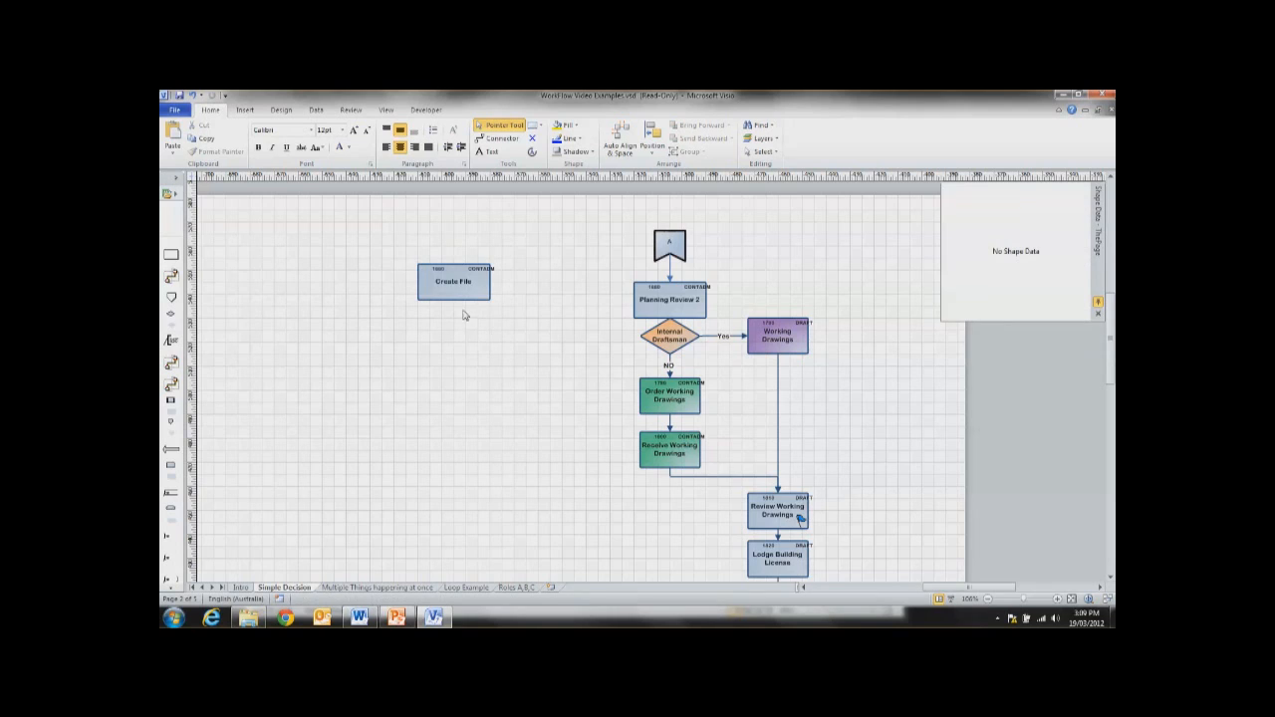
Step: Set the Role Code of the Create File task to ADMIN
{"action": "left_click", "coordinate": [457, 284]}
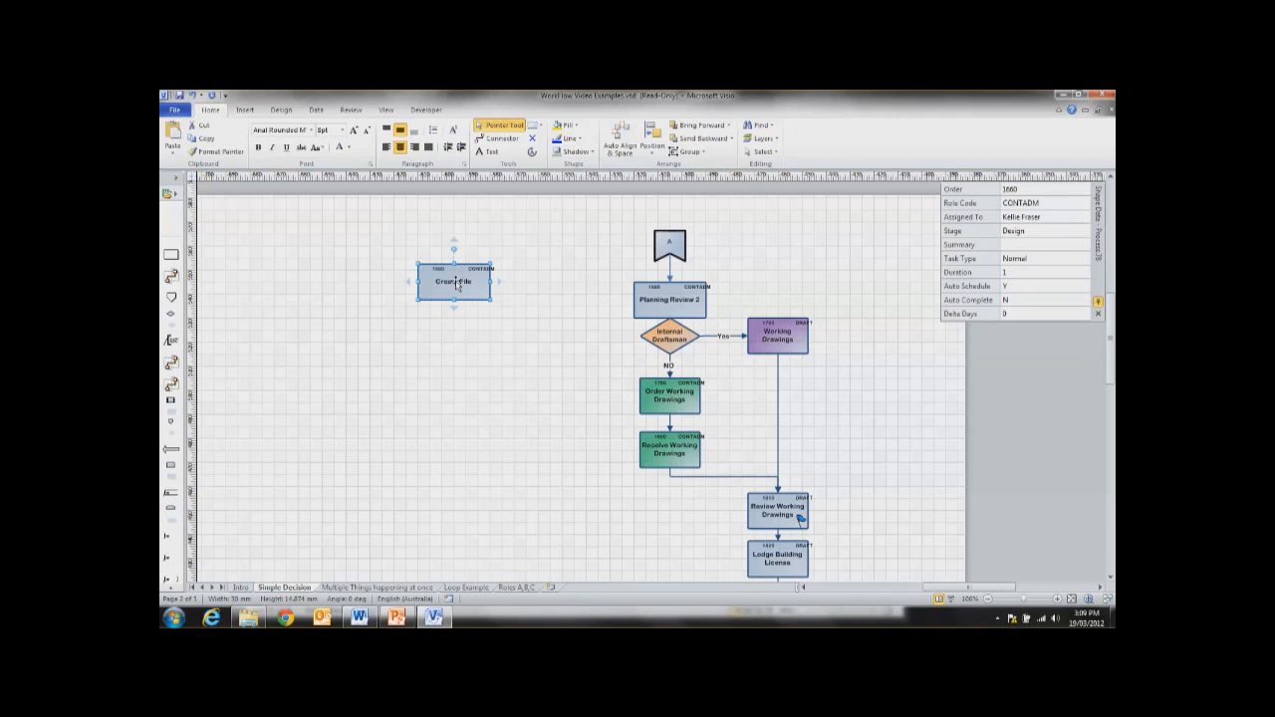
{"action": "left_click", "coordinate": [1052, 203]}
{"action": "type", "text": "ADMIN"}
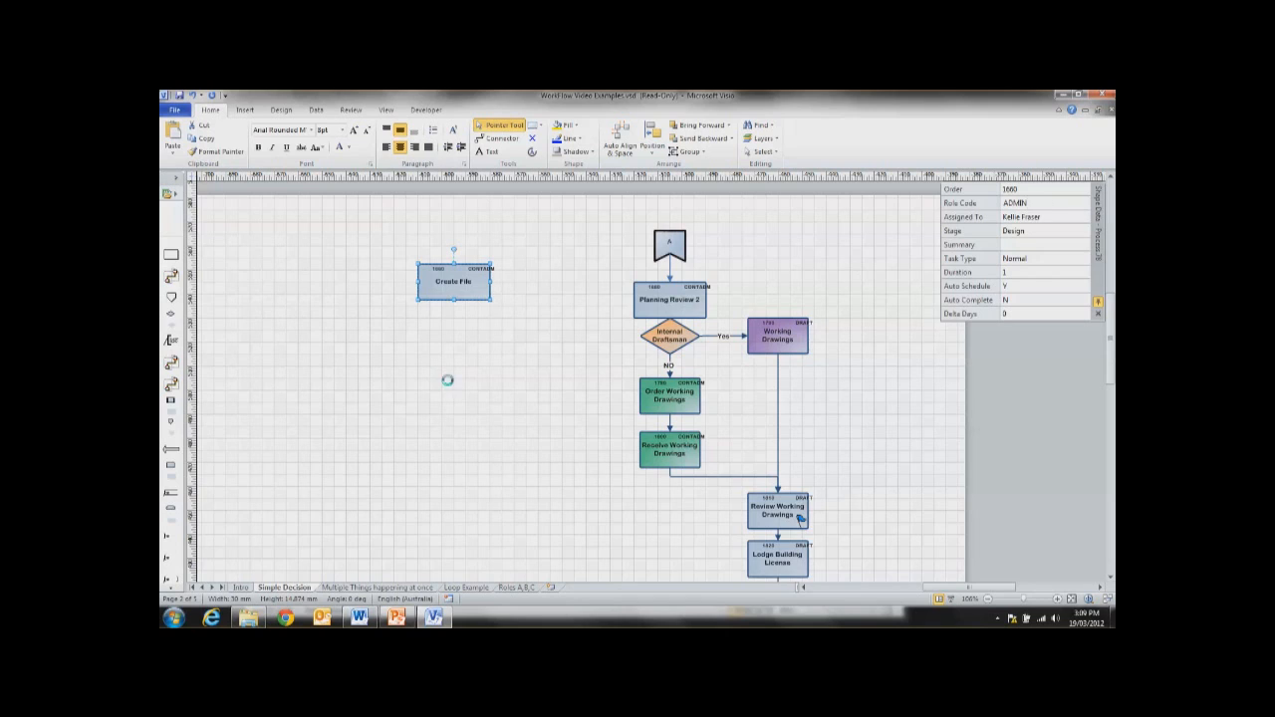
{"action": "left_click", "coordinate": [442, 378]}
Step: Set the Order of the Create File task to 100 and clear its Assigned To value
{"action": "left_click", "coordinate": [439, 276]}
{"action": "left_click", "coordinate": [1013, 191]}
{"action": "type", "text": "10"}
{"action": "left_click", "coordinate": [1036, 216]}
{"action": "key", "text": "Delete"}
{"action": "left_click", "coordinate": [1013, 242]}
{"action": "left_click", "coordinate": [444, 342]}
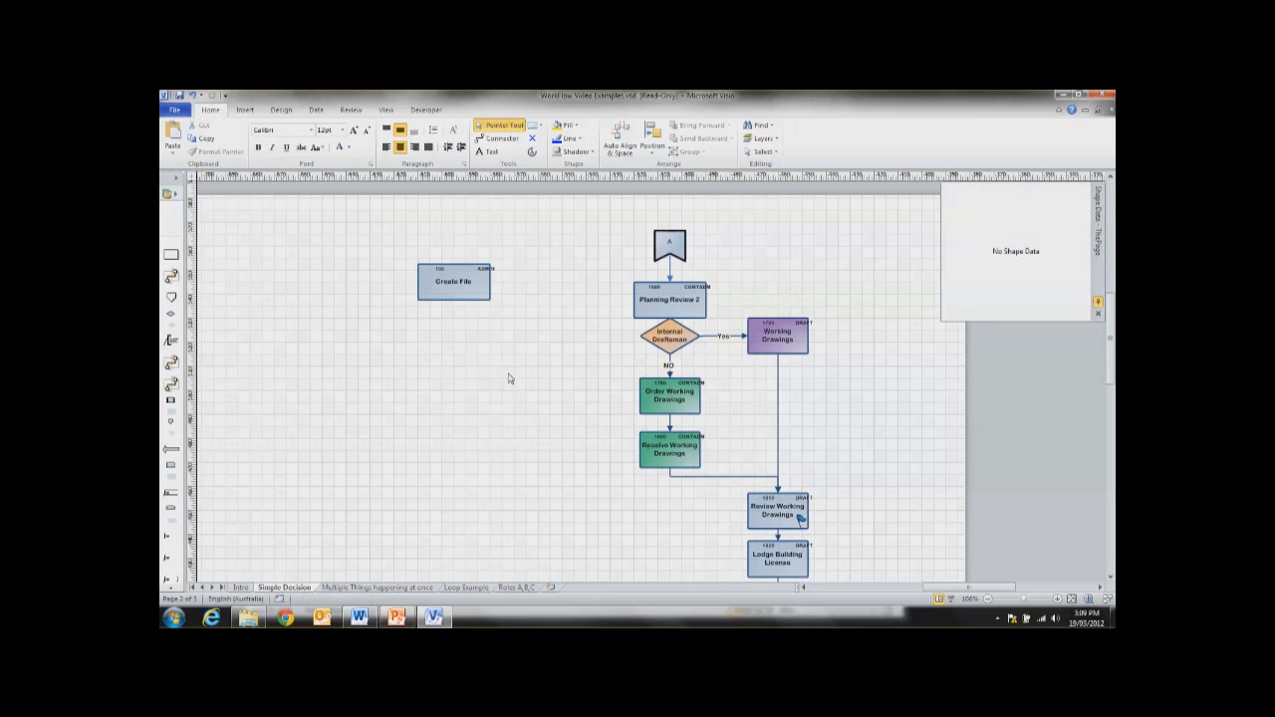
Step: Duplicate the Create File task and place the copy directly below the original
{"action": "left_click", "coordinate": [454, 292]}
{"action": "key", "text": "ctrl+d"}
{"action": "left_click_drag", "start_coordinate": [495, 315], "coordinate": [467, 350]}
{"action": "double_click", "coordinate": [464, 351]}
Step: Paste a second copy of the Create File task and stack both copies in a column beneath the original
{"action": "left_click", "coordinate": [450, 291]}
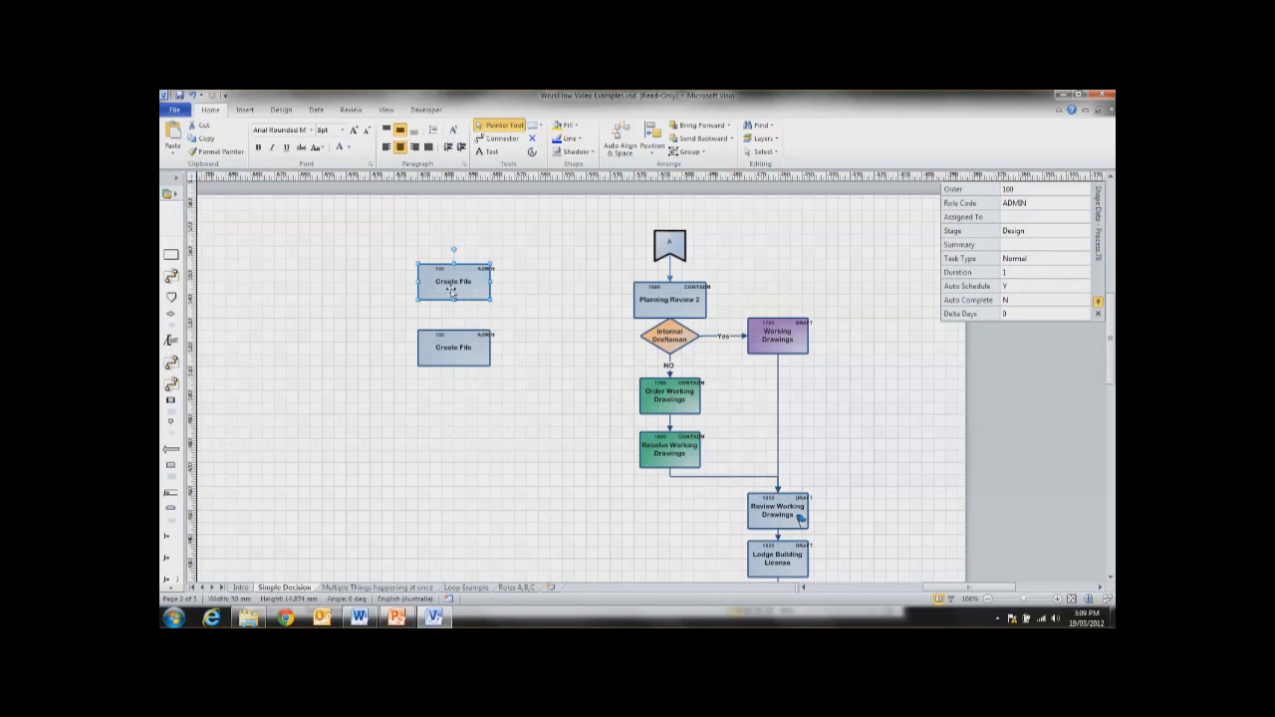
{"action": "right_click", "coordinate": [452, 291]}
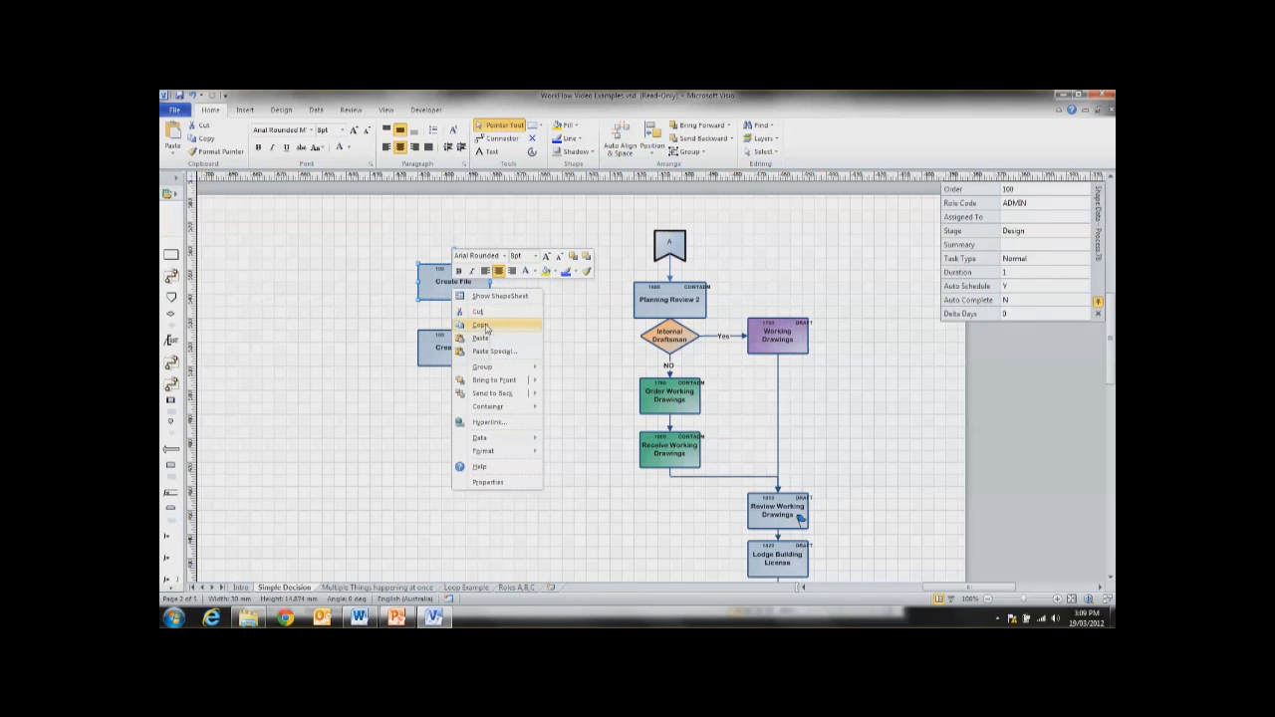
{"action": "left_click", "coordinate": [532, 326]}
{"action": "right_click", "coordinate": [531, 324]}
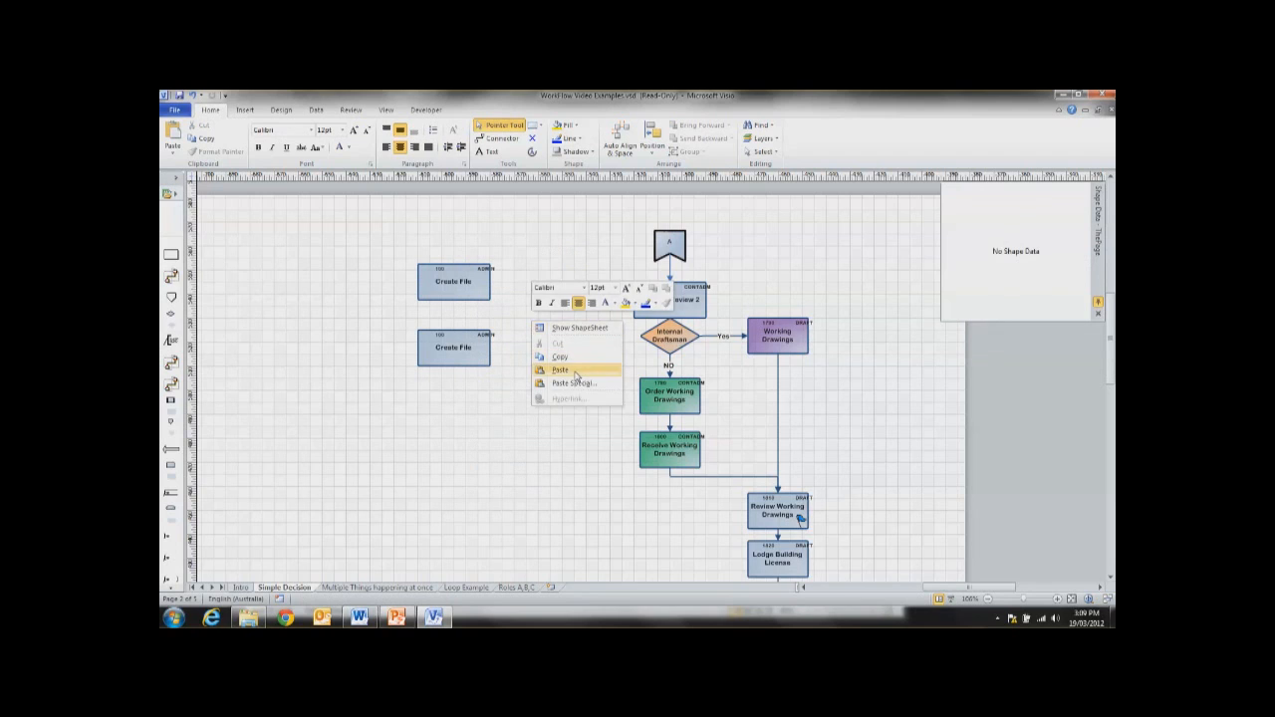
{"action": "left_click", "coordinate": [534, 360]}
{"action": "left_click_drag", "start_coordinate": [456, 367], "coordinate": [436, 440]}
{"action": "left_click_drag", "start_coordinate": [542, 314], "coordinate": [447, 348]}
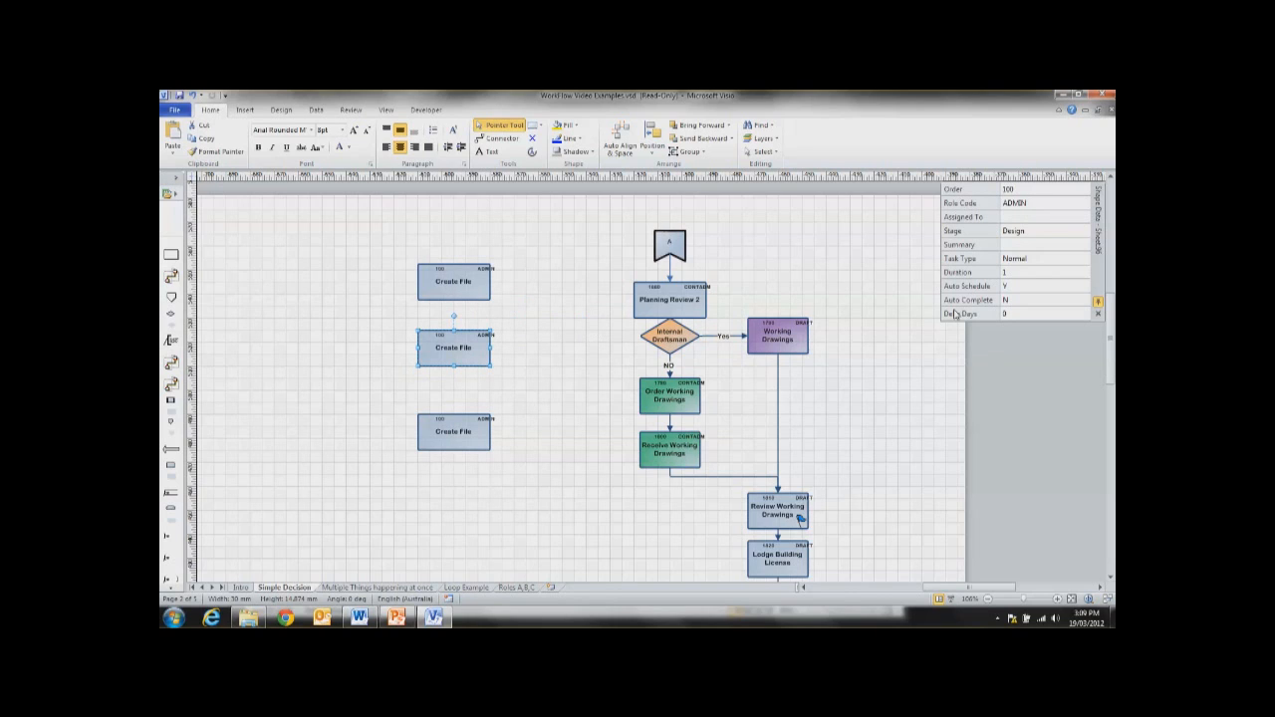
Step: Rename the middle Create File task as "Order Survey"
{"action": "double_click", "coordinate": [453, 355]}
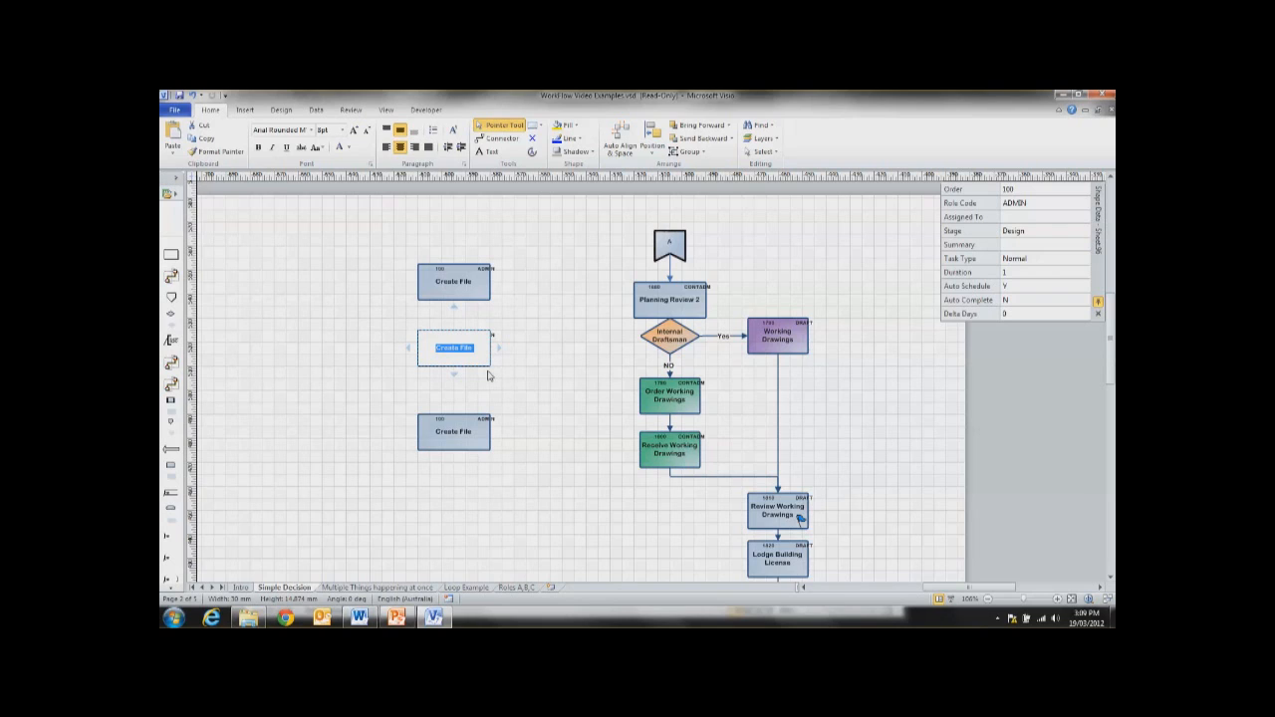
{"action": "type", "text": "Order Survey"}
{"action": "left_click", "coordinate": [515, 373]}
Step: Set the Order Survey task's Role Code to SHIRES and its Order to 110
{"action": "left_click", "coordinate": [469, 344]}
{"action": "left_click", "coordinate": [1041, 204]}
{"action": "left_click", "coordinate": [1042, 205]}
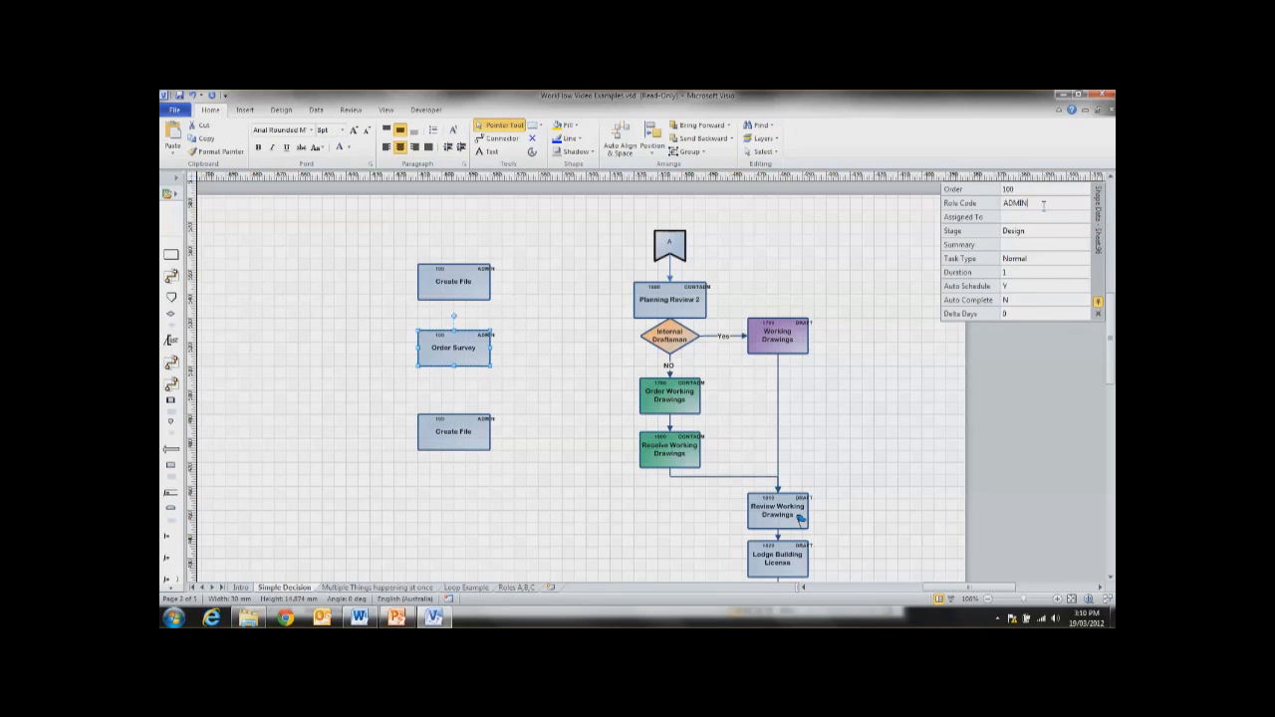
{"action": "left_click", "coordinate": [975, 210]}
{"action": "type", "text": "SHIRES"}
{"action": "left_click", "coordinate": [1015, 189]}
{"action": "type", "text": "110"}
{"action": "left_click", "coordinate": [424, 489]}
Step: Move the lowest Create File copy up closer to Order Survey and rename it "Rec Survey"
{"action": "left_click_drag", "start_coordinate": [461, 434], "coordinate": [454, 416]}
{"action": "double_click", "coordinate": [451, 418]}
{"action": "type", "text": "Rec B"}
{"action": "type", "text": "urvey"}
{"action": "left_click", "coordinate": [478, 467]}
Step: Set the Rec Survey task's Role Code to SHIRES and its Order to 120
{"action": "left_click", "coordinate": [468, 411]}
{"action": "left_click", "coordinate": [1030, 203]}
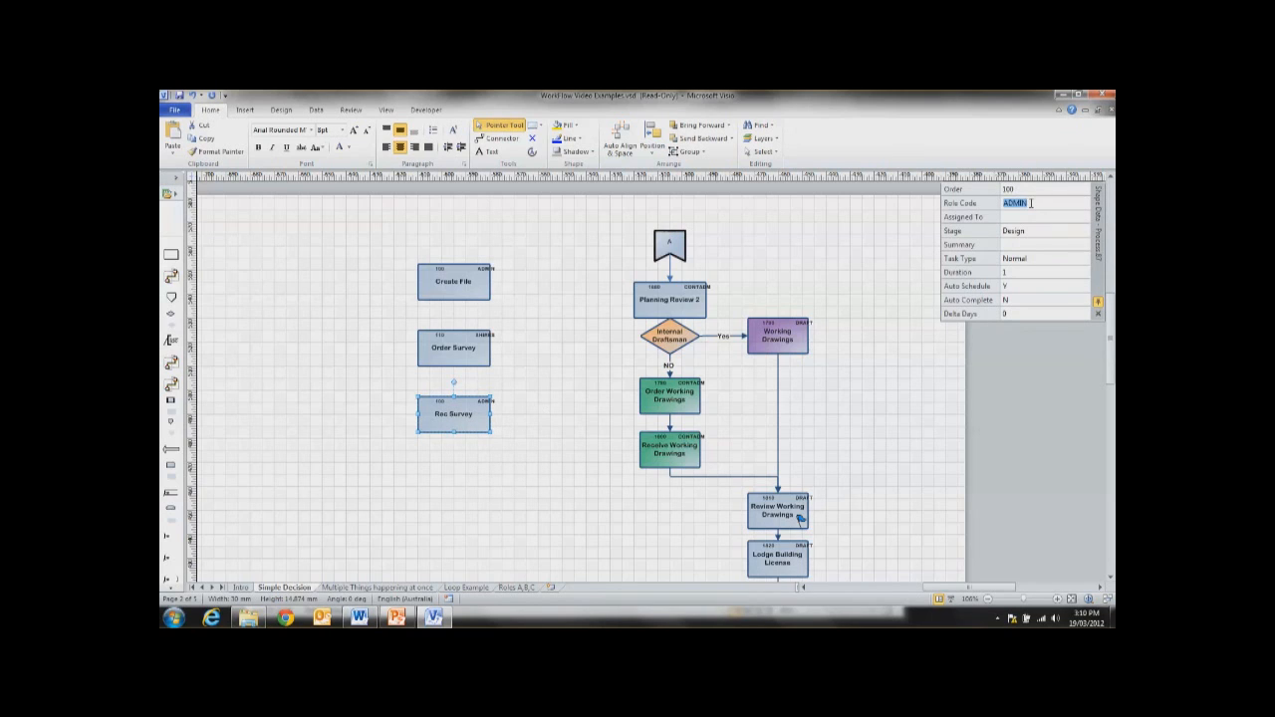
{"action": "type", "text": "SHIRES"}
{"action": "left_click", "coordinate": [1034, 188]}
{"action": "type", "text": "120"}
{"action": "left_click", "coordinate": [531, 437]}
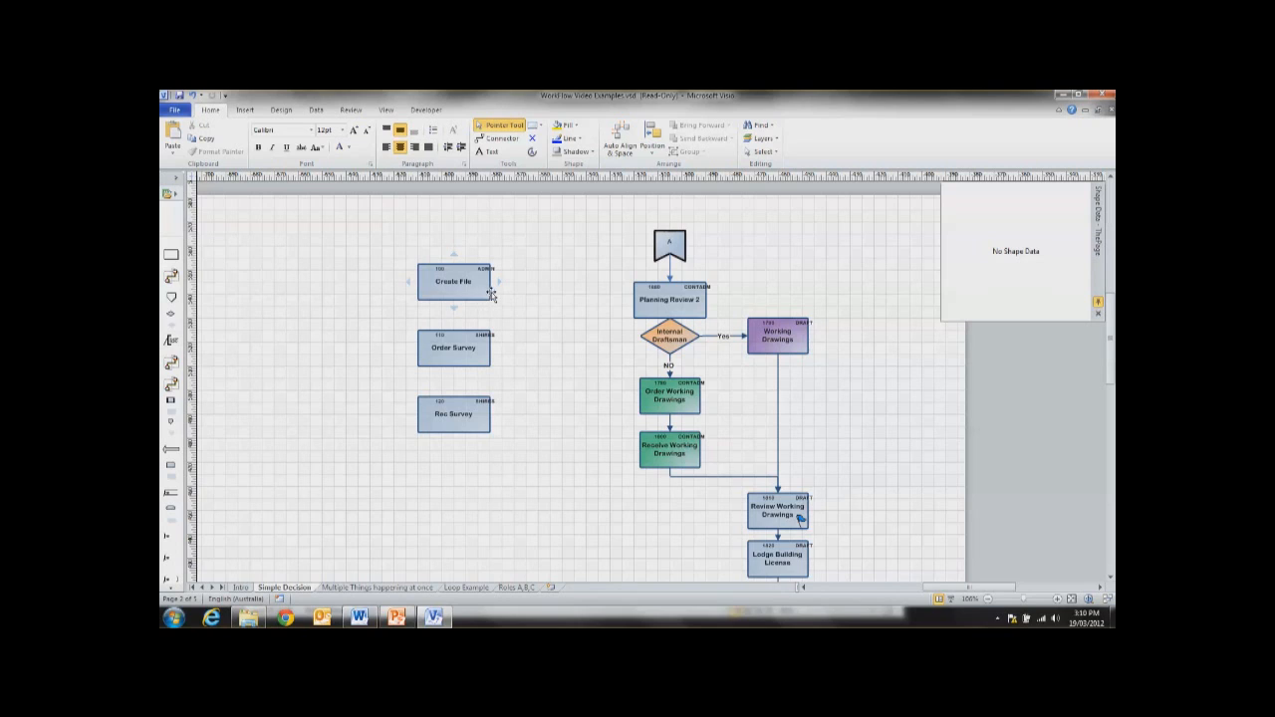
Step: Draw connectors from Create File to Order Survey and from Order Survey to Rec Survey
{"action": "left_click", "coordinate": [497, 139]}
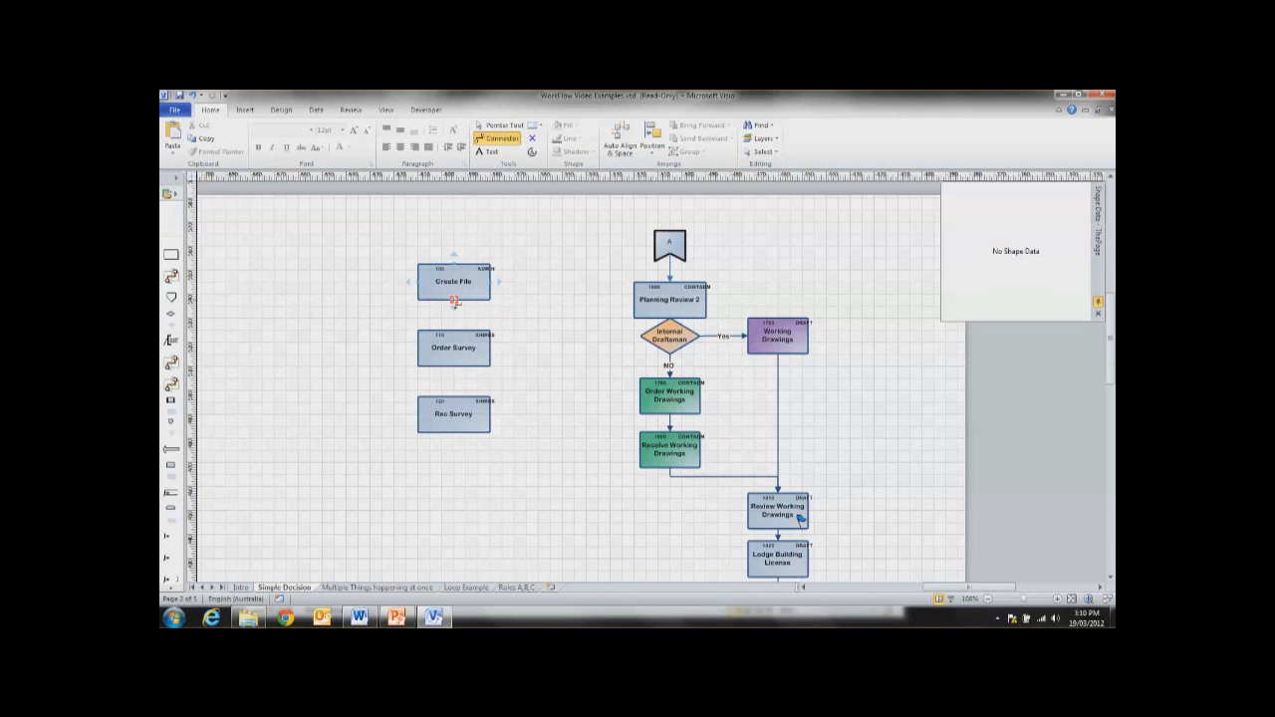
{"action": "left_click_drag", "start_coordinate": [454, 302], "coordinate": [453, 330]}
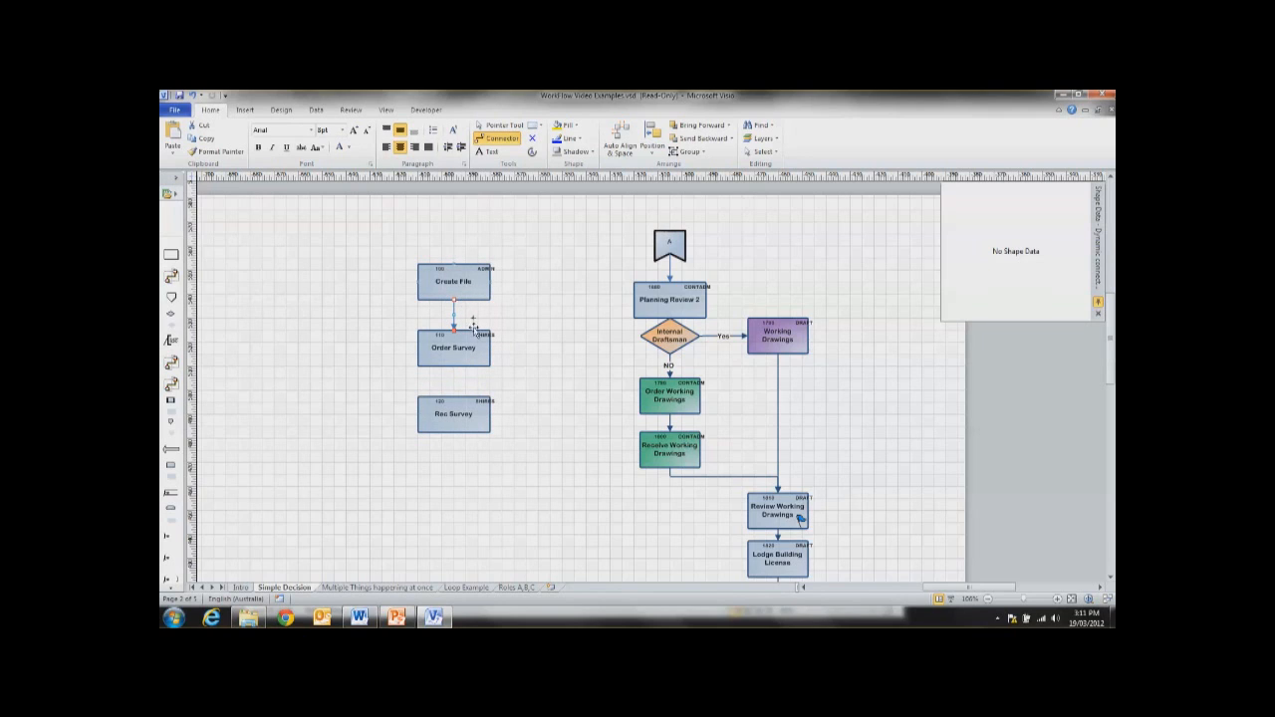
{"action": "left_click_drag", "start_coordinate": [454, 368], "coordinate": [453, 397]}
{"action": "left_click", "coordinate": [549, 420]}
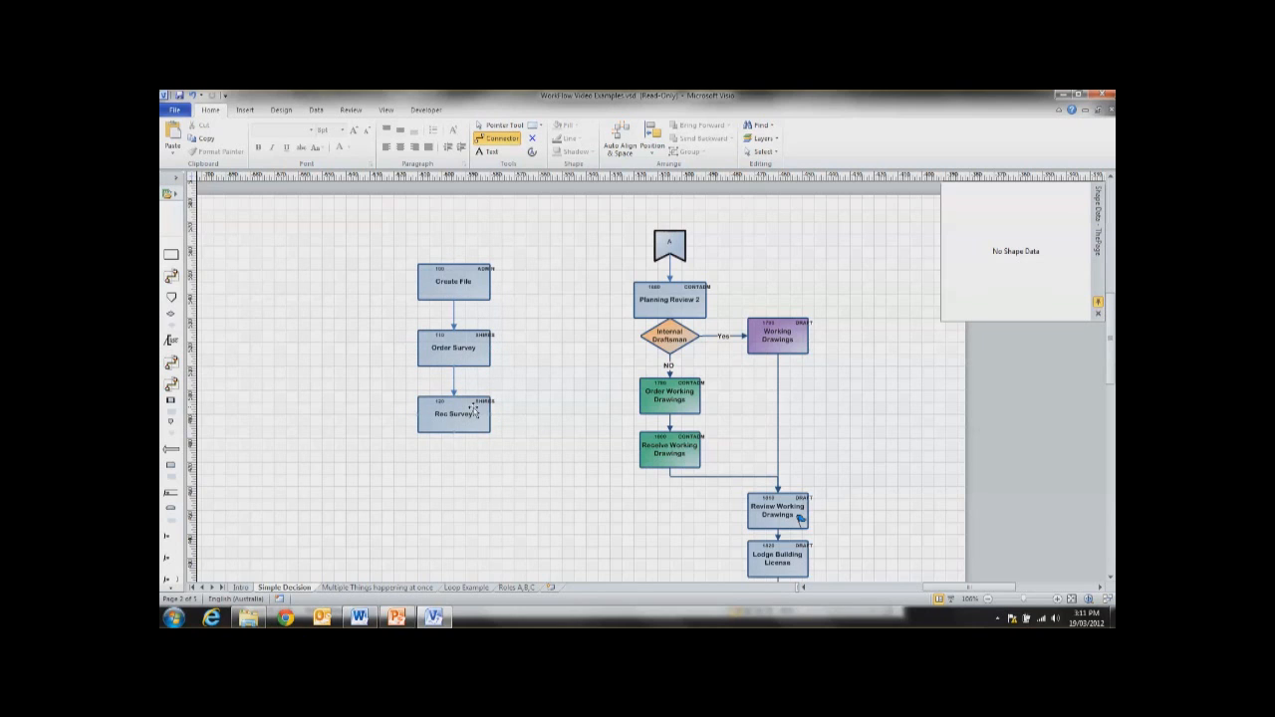
Step: Return to the Pointer Tool and select the Rec Survey task to check its shape data
{"action": "scroll", "coordinate": [503, 442], "scroll_direction": "down", "scroll_amount": 1}
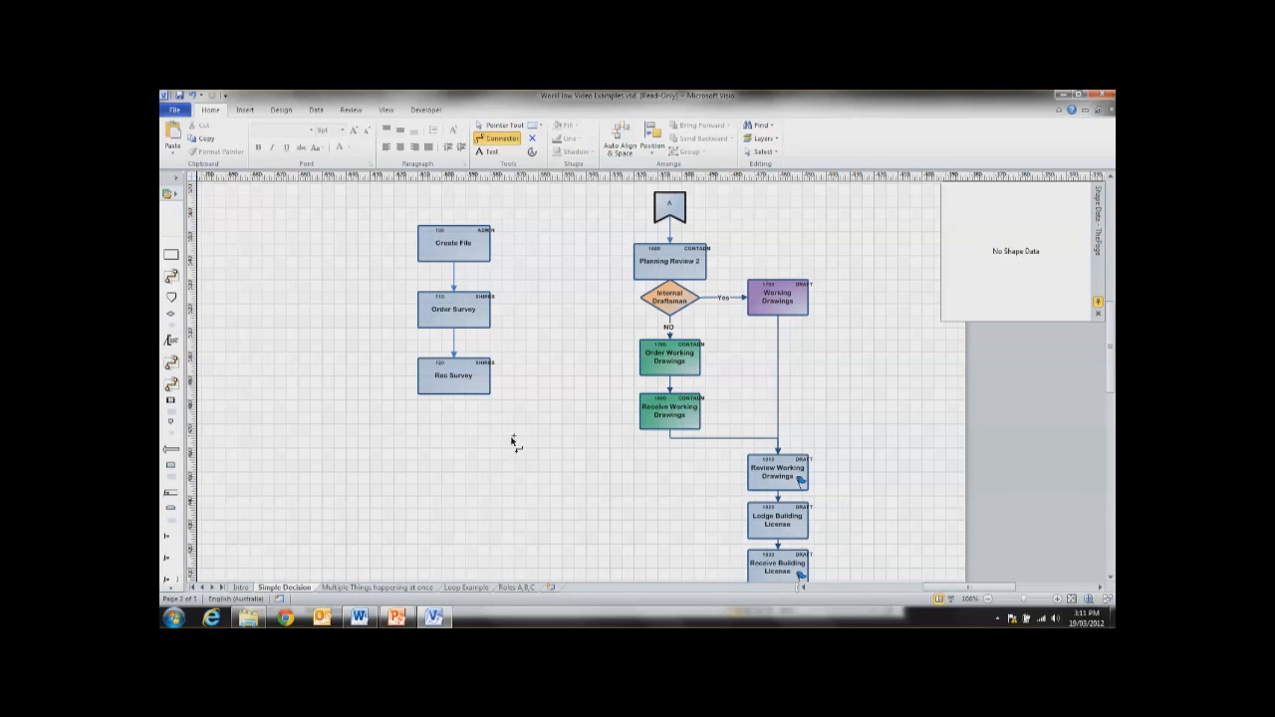
{"action": "left_click", "coordinate": [488, 126]}
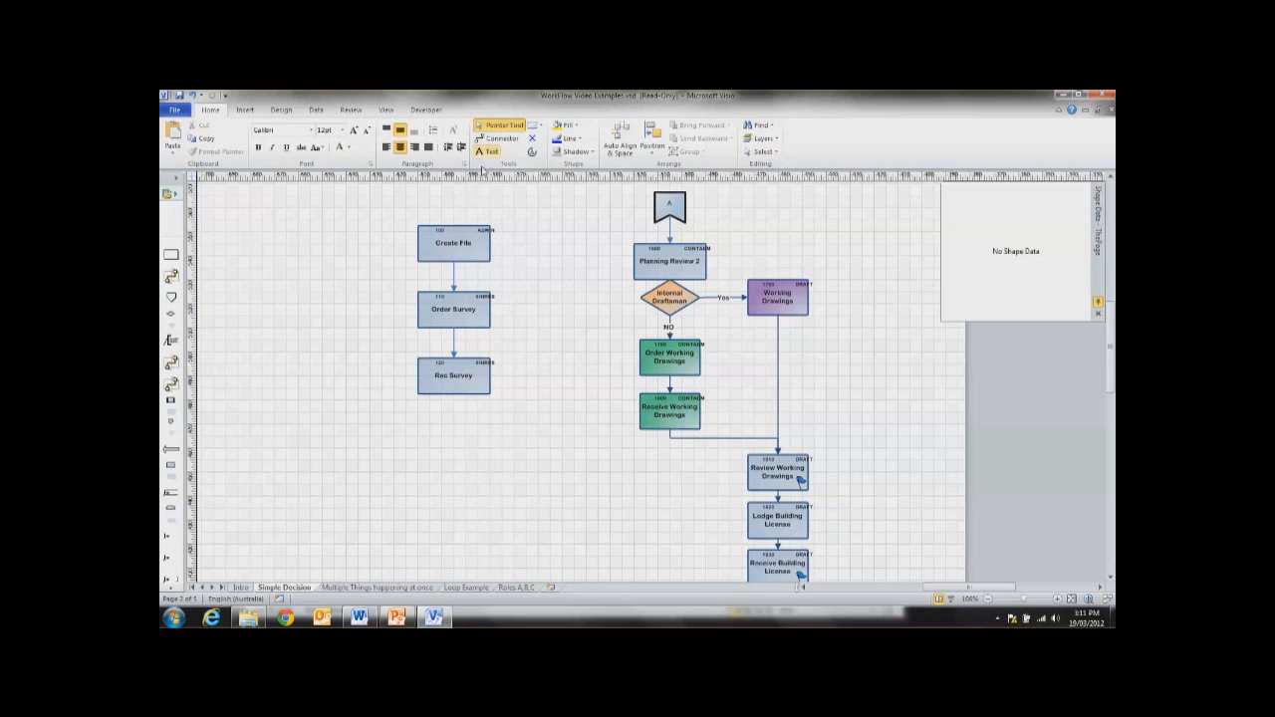
{"action": "left_click", "coordinate": [438, 373]}
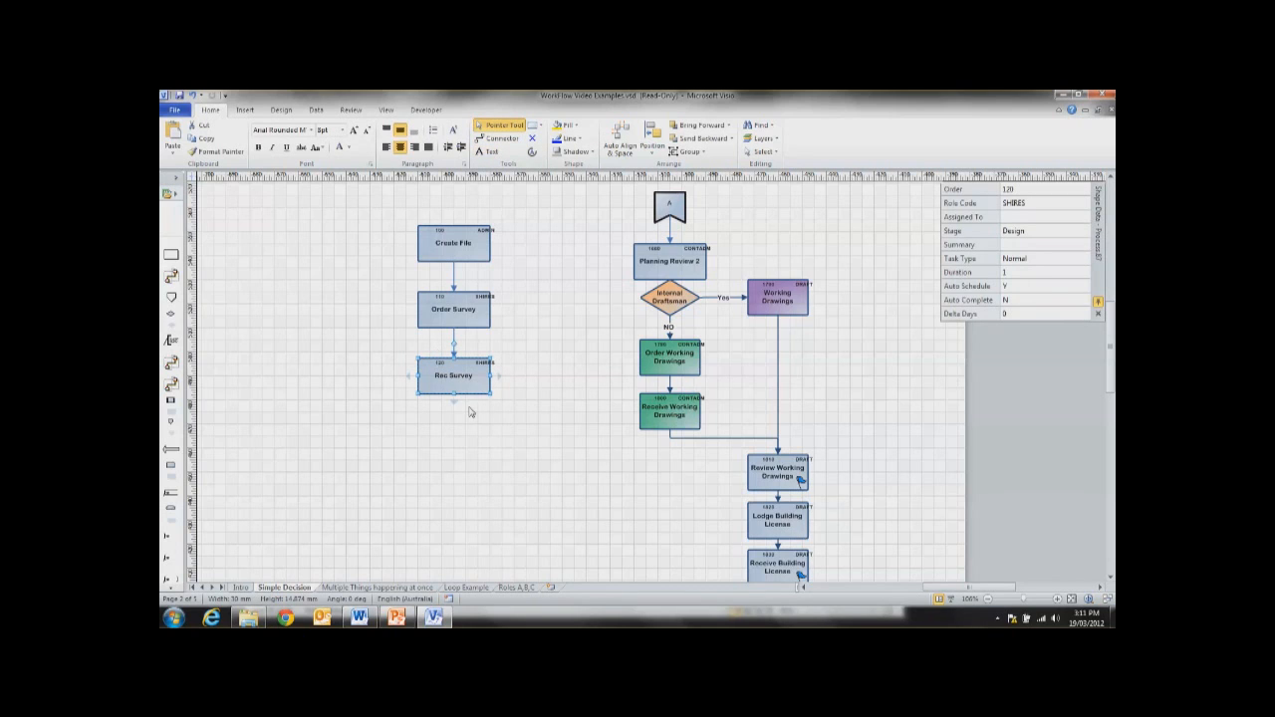
Step: Duplicate the Order Survey task beside the original and draw a connector from Create File to the copy
{"action": "left_click", "coordinate": [444, 317]}
{"action": "left_click_drag", "start_coordinate": [444, 316], "coordinate": [355, 313]}
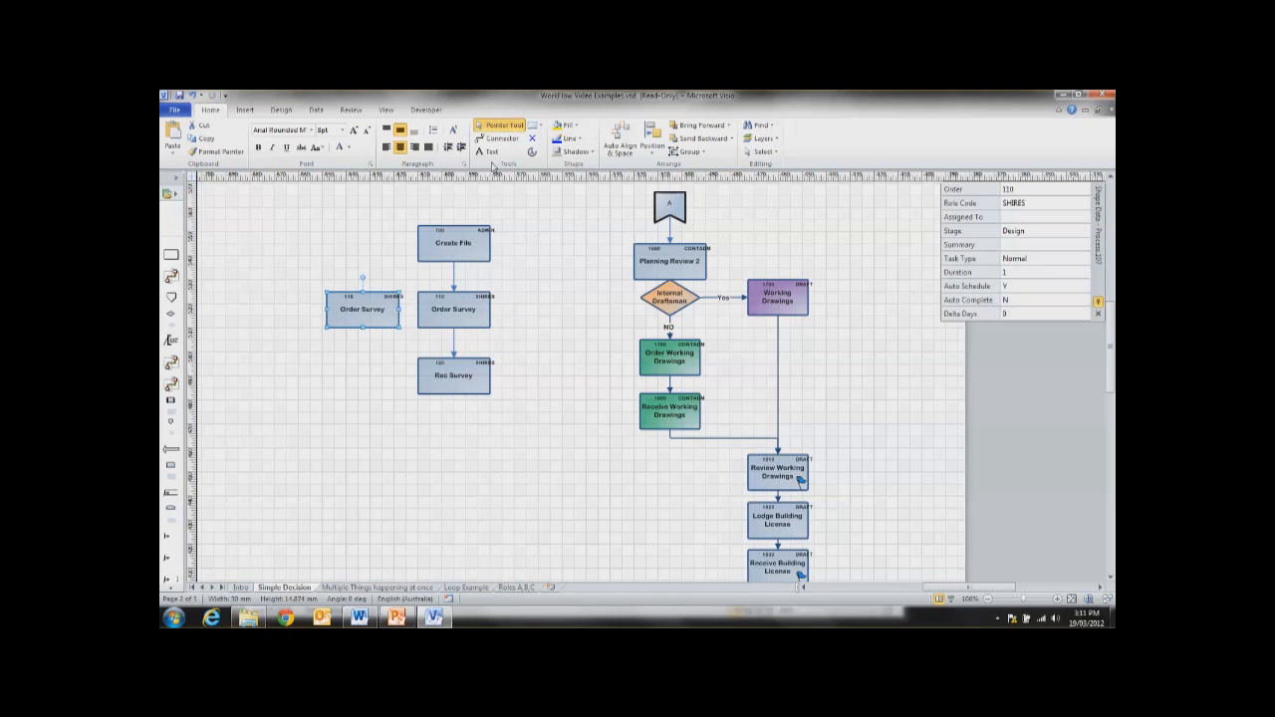
{"action": "left_click", "coordinate": [498, 138]}
{"action": "left_click_drag", "start_coordinate": [457, 266], "coordinate": [362, 292]}
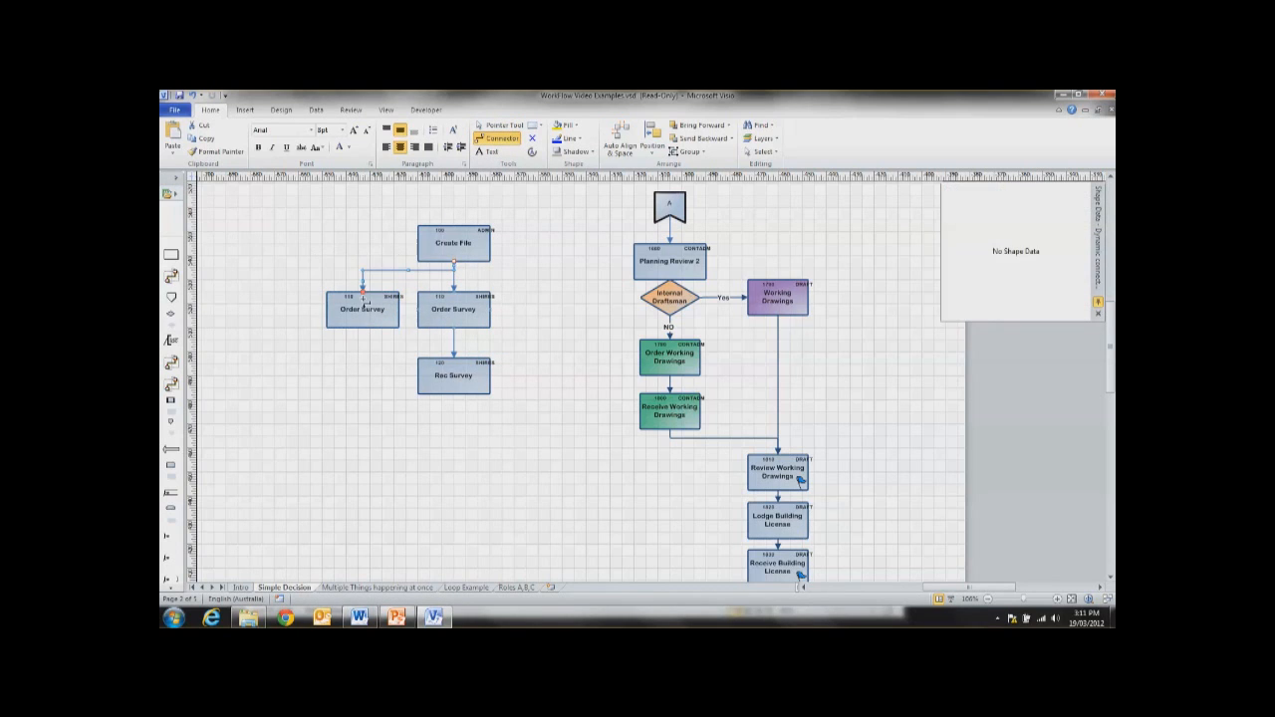
{"action": "left_click", "coordinate": [365, 310]}
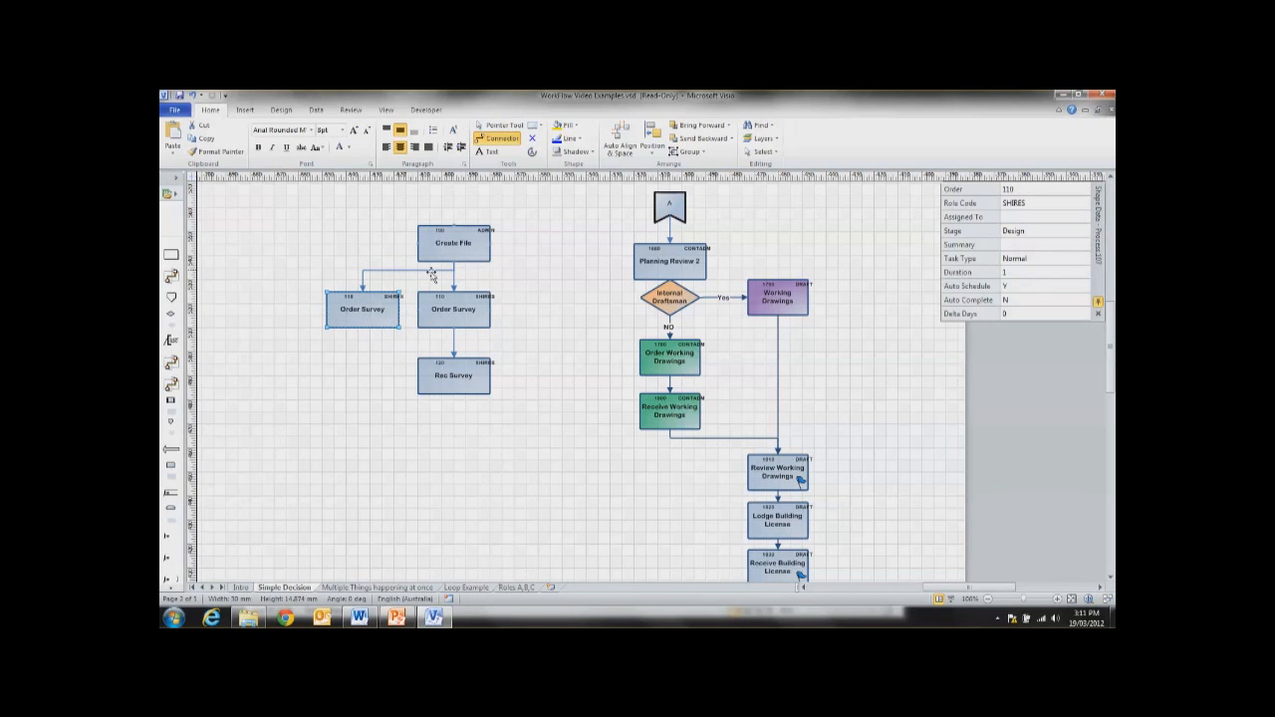
Step: Rename the Order Survey copy as "Accounts Rec Deposit"
{"action": "left_click", "coordinate": [496, 125]}
{"action": "double_click", "coordinate": [362, 312]}
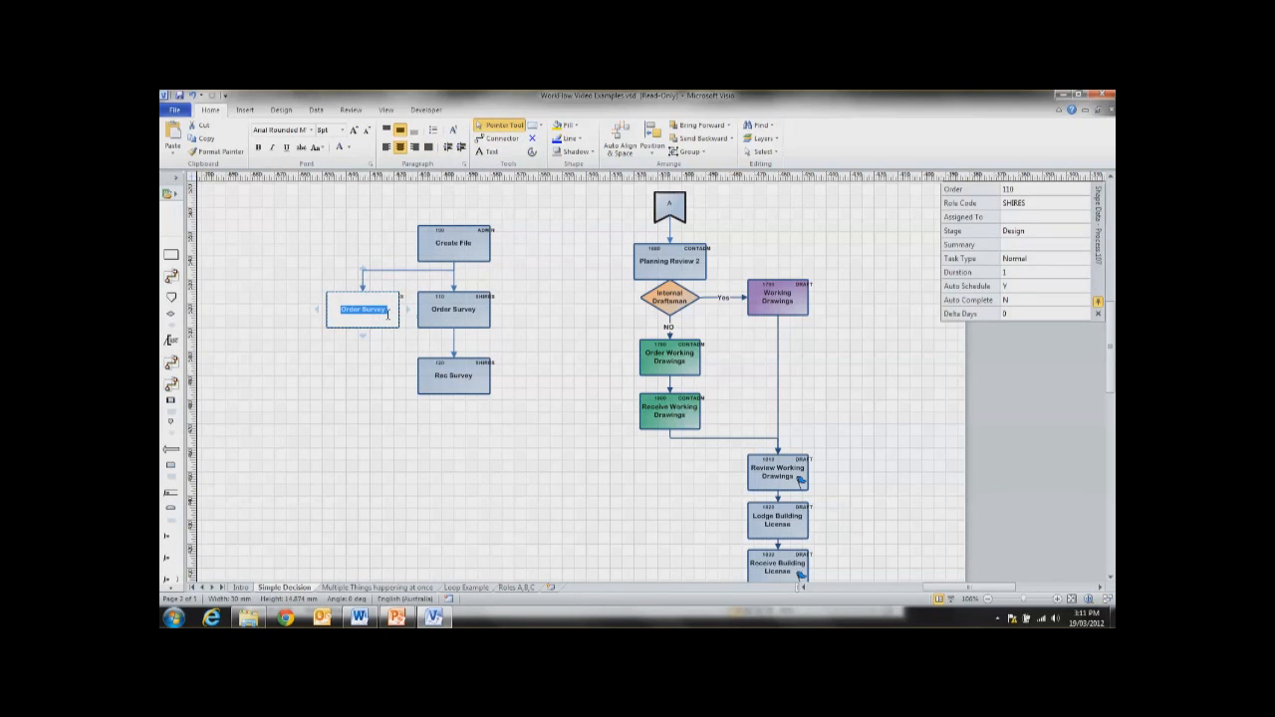
{"action": "type", "text": "Accounts Rec Deposity"}
{"action": "key", "text": "BackSpace"}
{"action": "key", "text": "Return"}
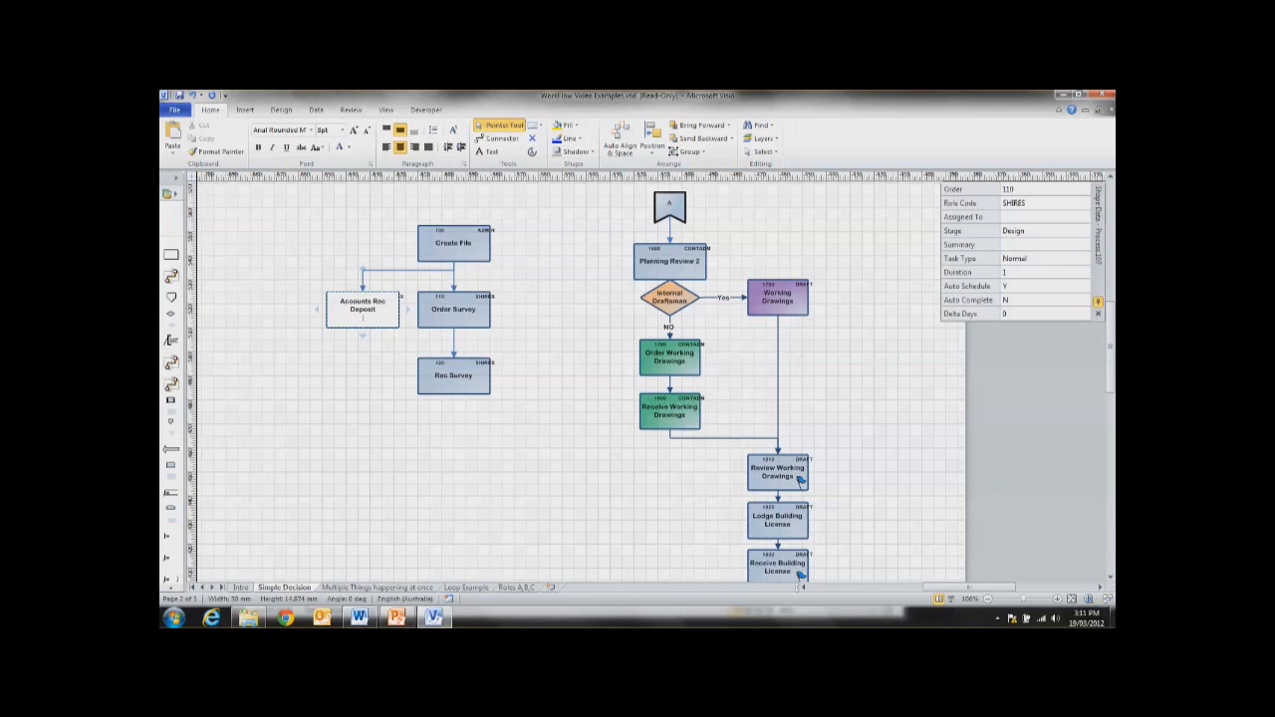
{"action": "key", "text": "BackSpace"}
{"action": "left_click", "coordinate": [357, 413]}
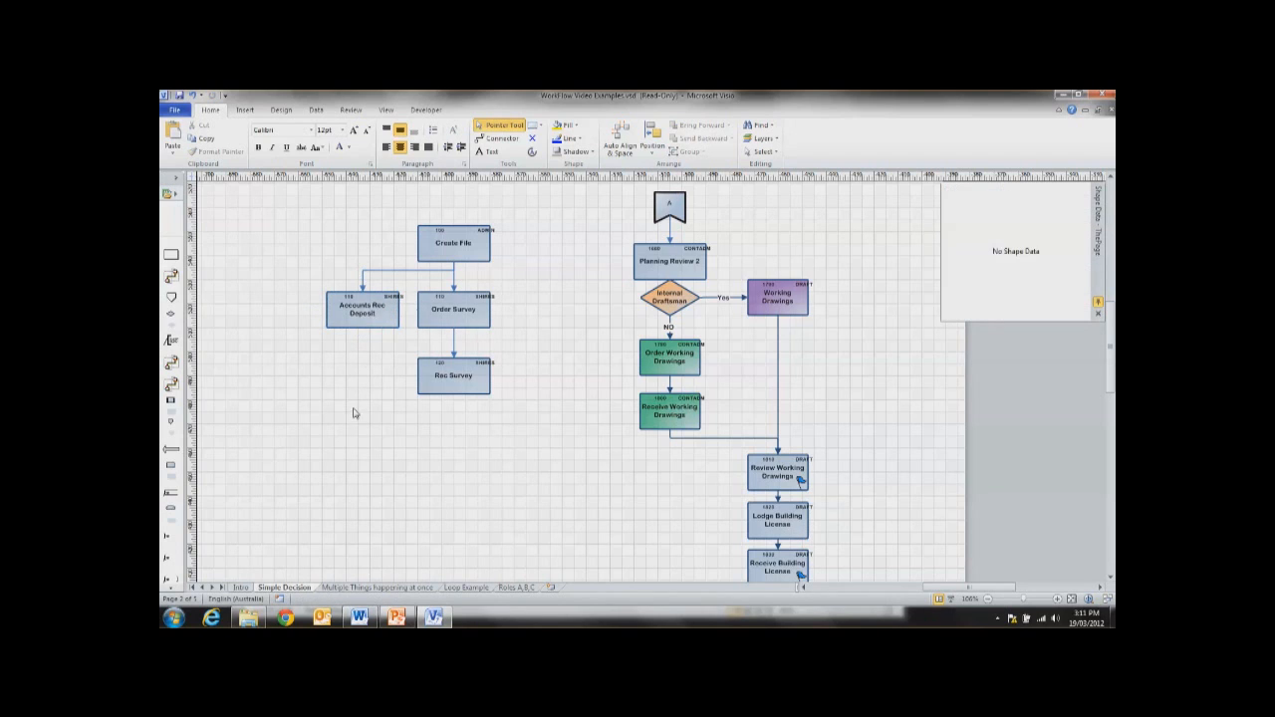
Step: Set the Accounts Rec Deposit task's Role Code to FINANCE and give it a new Order number
{"action": "left_click", "coordinate": [371, 313]}
{"action": "left_click", "coordinate": [1029, 204]}
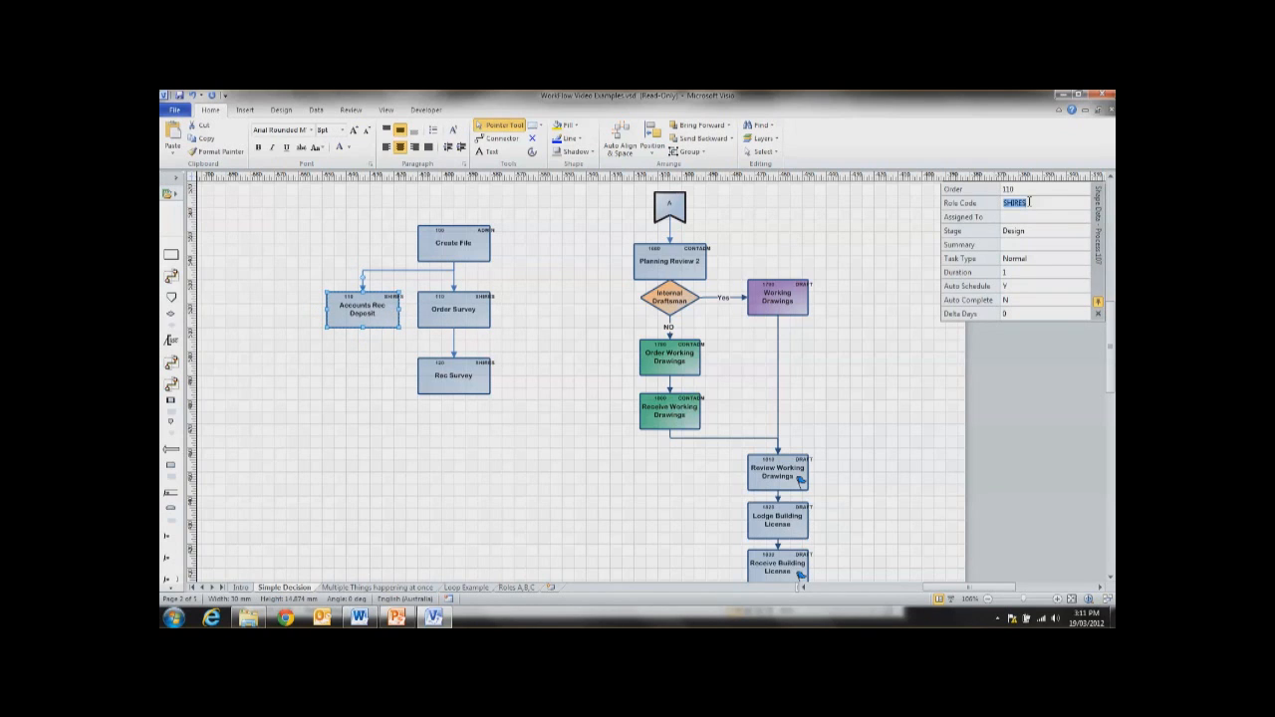
{"action": "type", "text": "FINCANCE"}
{"action": "key", "text": "BackSpace"}
{"action": "key", "text": "BackSpace"}
{"action": "key", "text": "BackSpace"}
{"action": "key", "text": "BackSpace"}
{"action": "key", "text": "BackSpace"}
{"action": "type", "text": "ANCE"}
{"action": "left_click", "coordinate": [1025, 191]}
{"action": "left_click", "coordinate": [460, 456]}
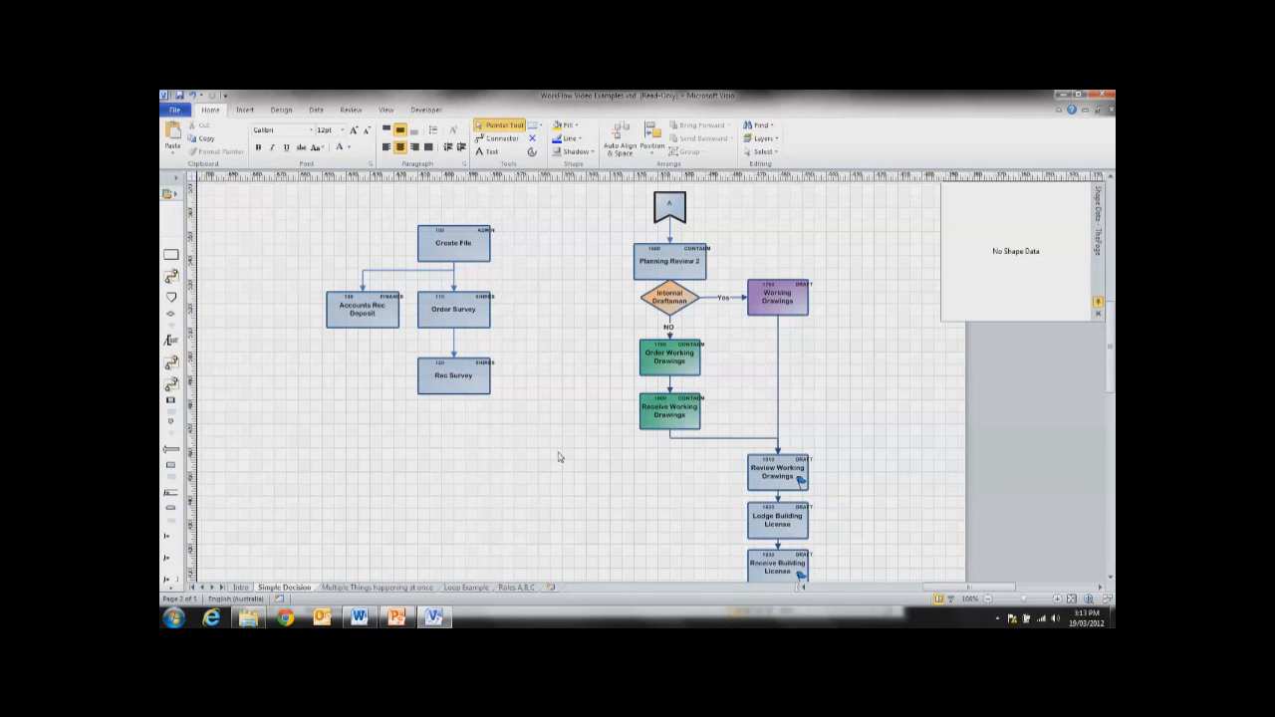
Step: Select the Order Survey task to examine its shape data
{"action": "left_click", "coordinate": [455, 304]}
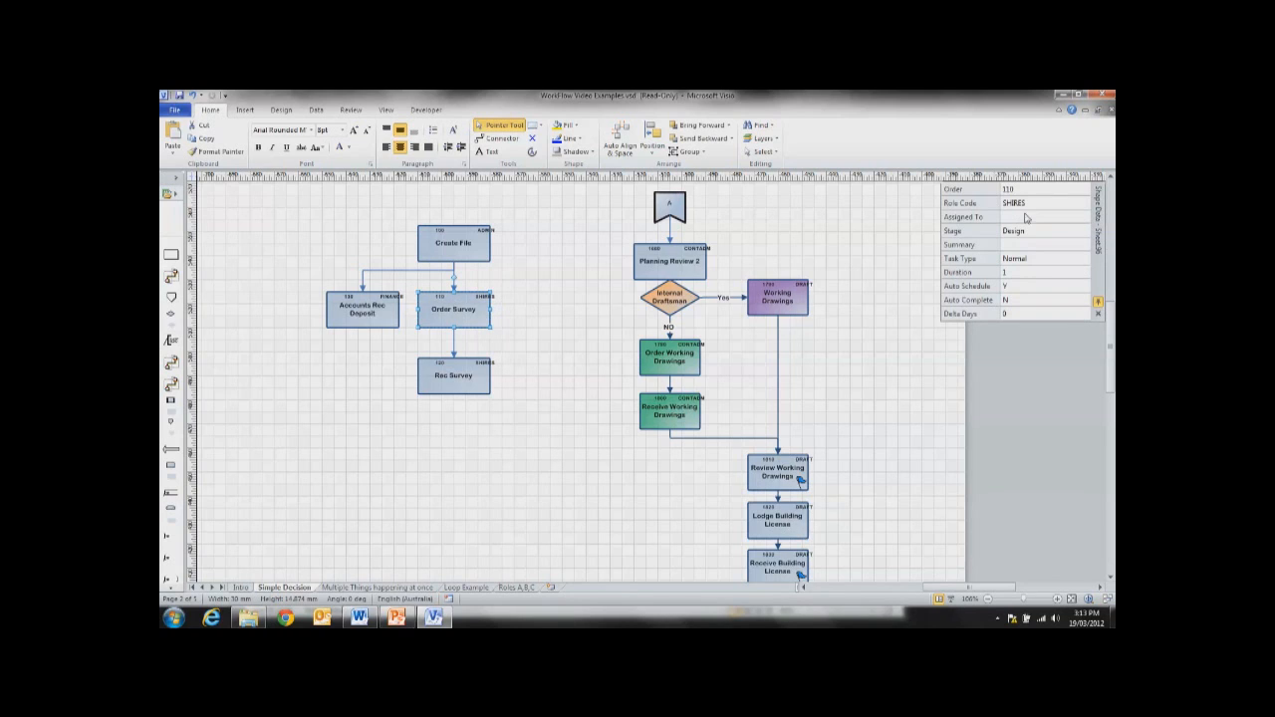